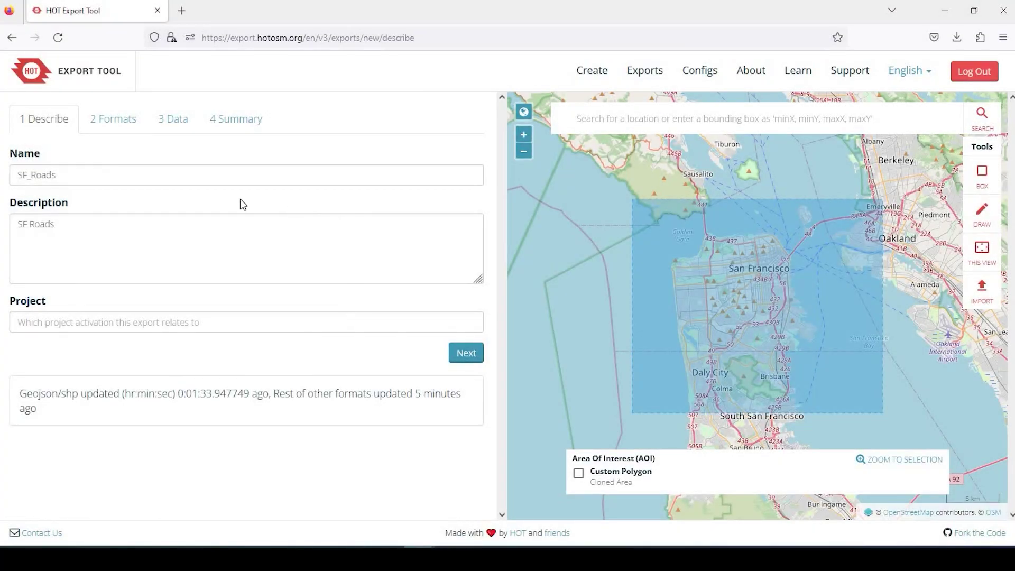
Advance the SF_Roads export through the Formats step to the Data tag tree.
left_click(106, 123)
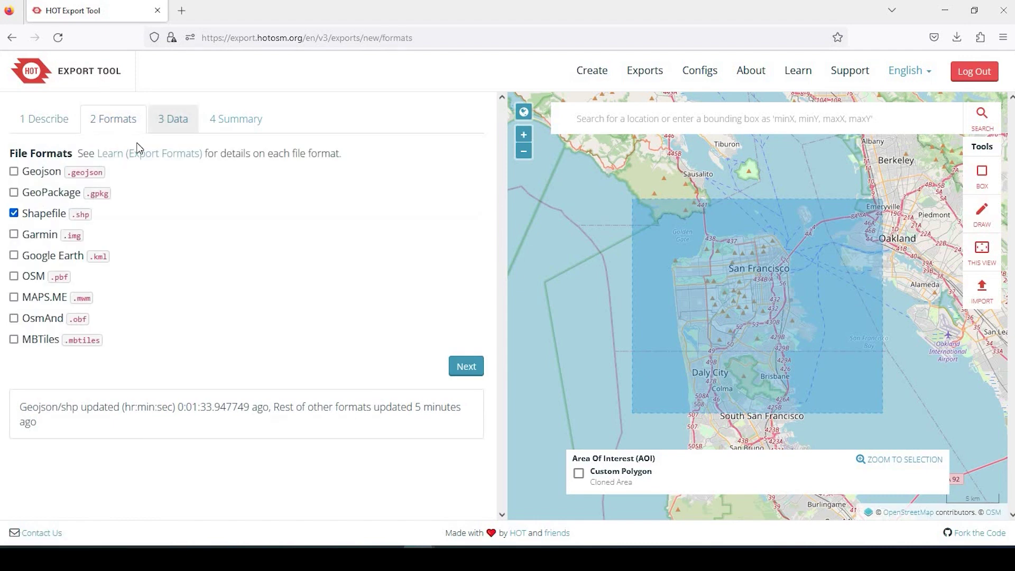
left_click(173, 119)
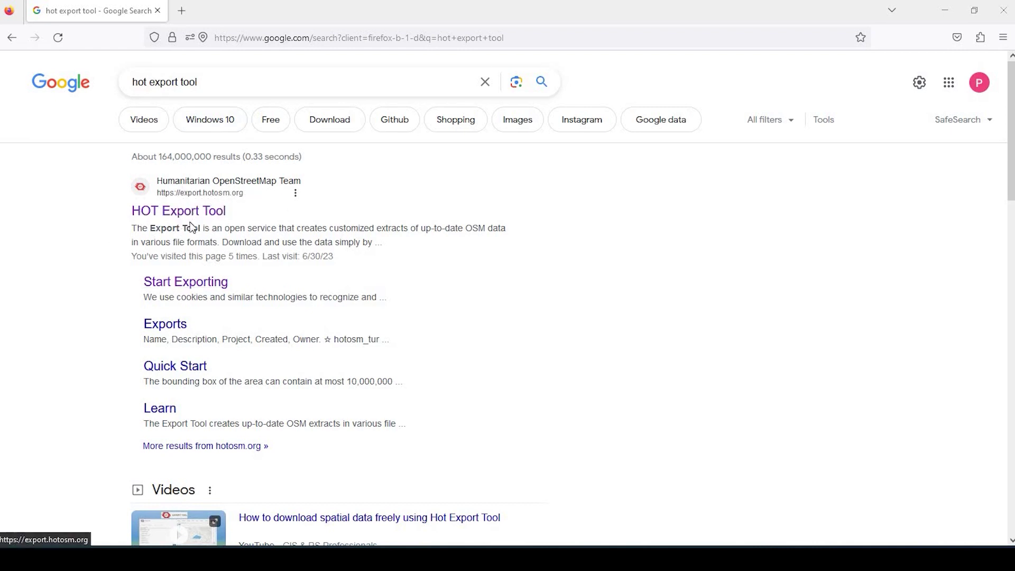
Open export.hotosm.org from the search results and reach the new-export Describe step.
left_click(217, 212)
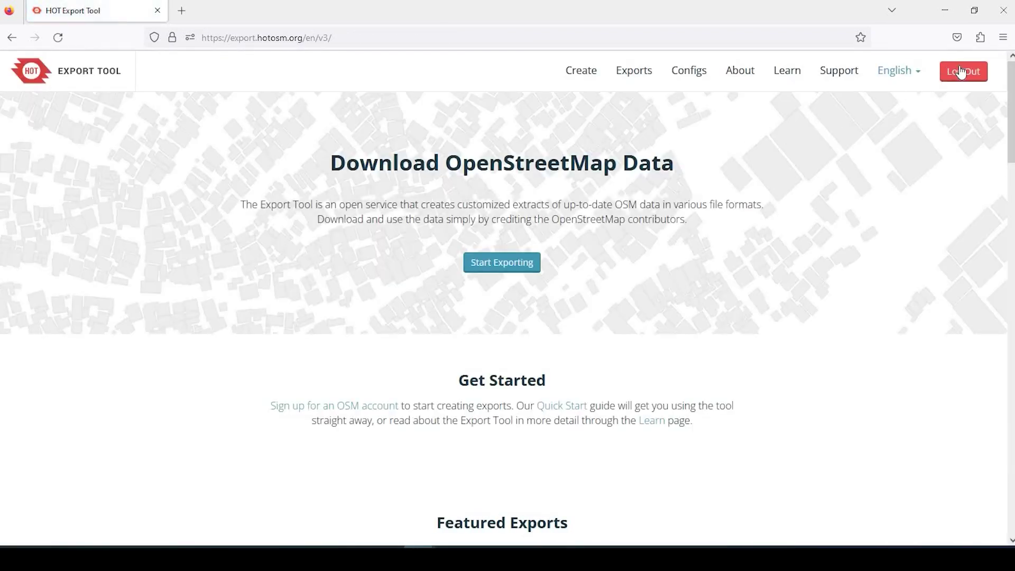
left_click(961, 73)
left_click(499, 270)
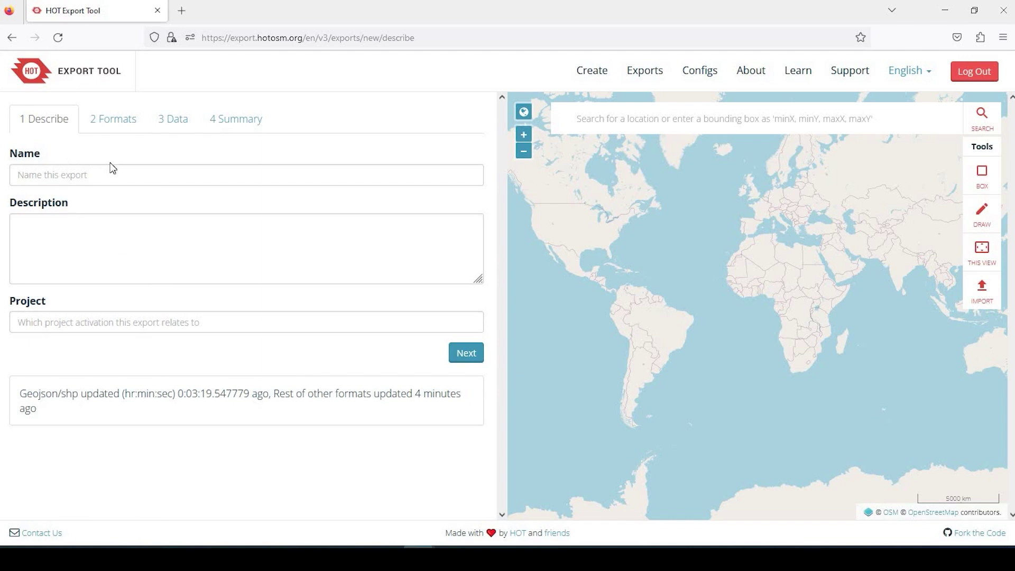
left_click(110, 131)
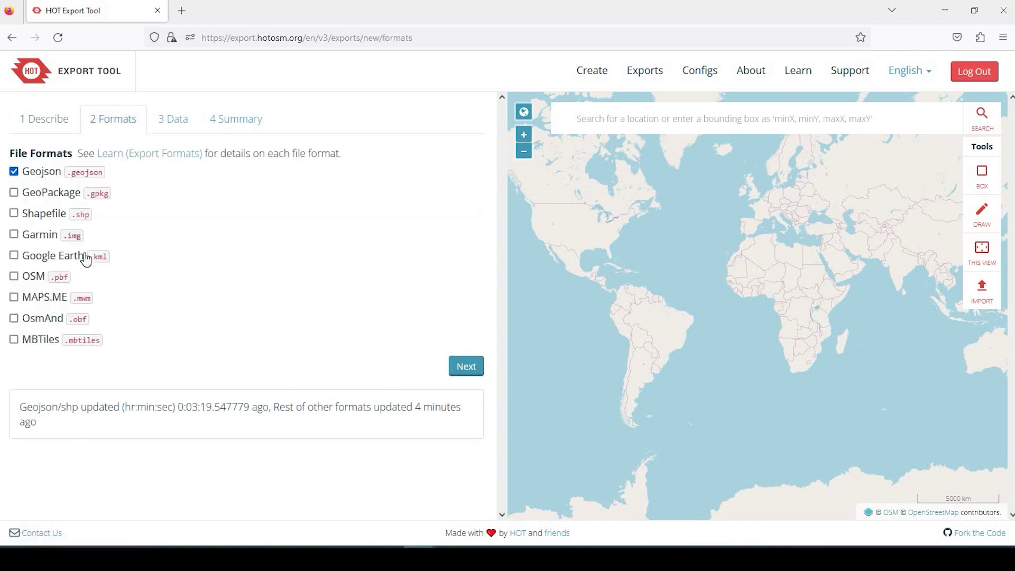
left_click(171, 119)
scroll(130, 328, "down", 3)
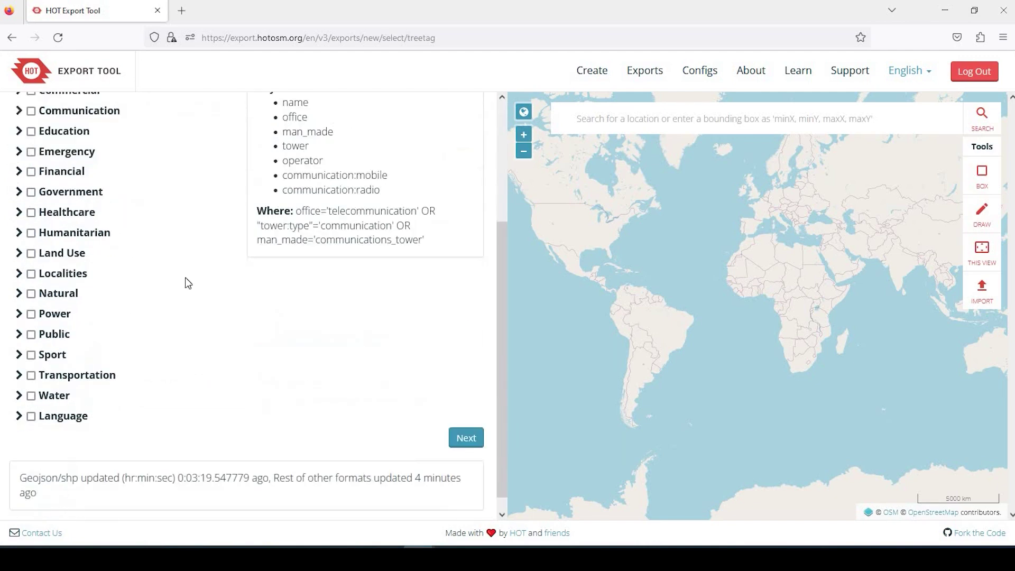
scroll(248, 137, "up", 3)
left_click(231, 119)
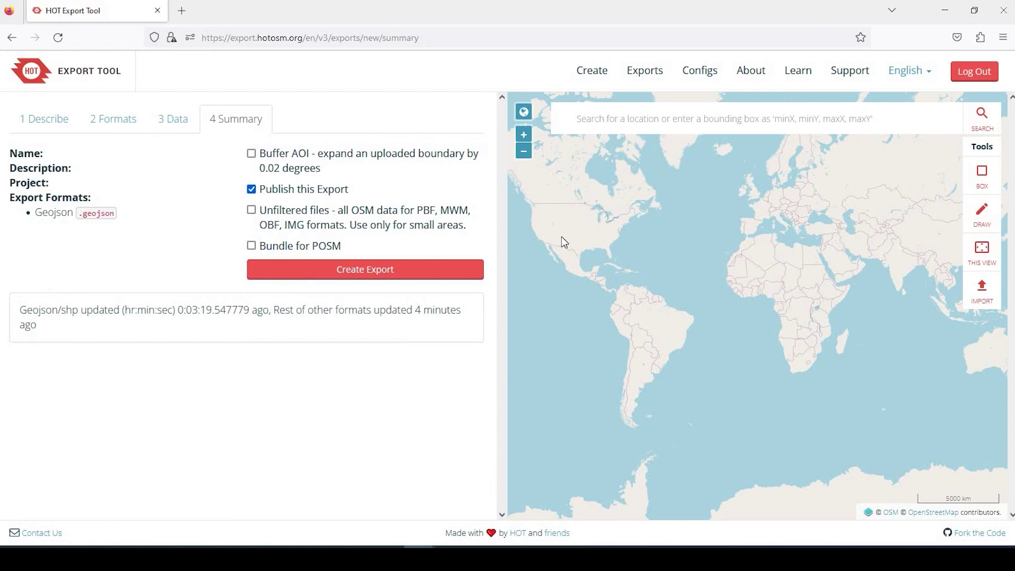
left_click(40, 130)
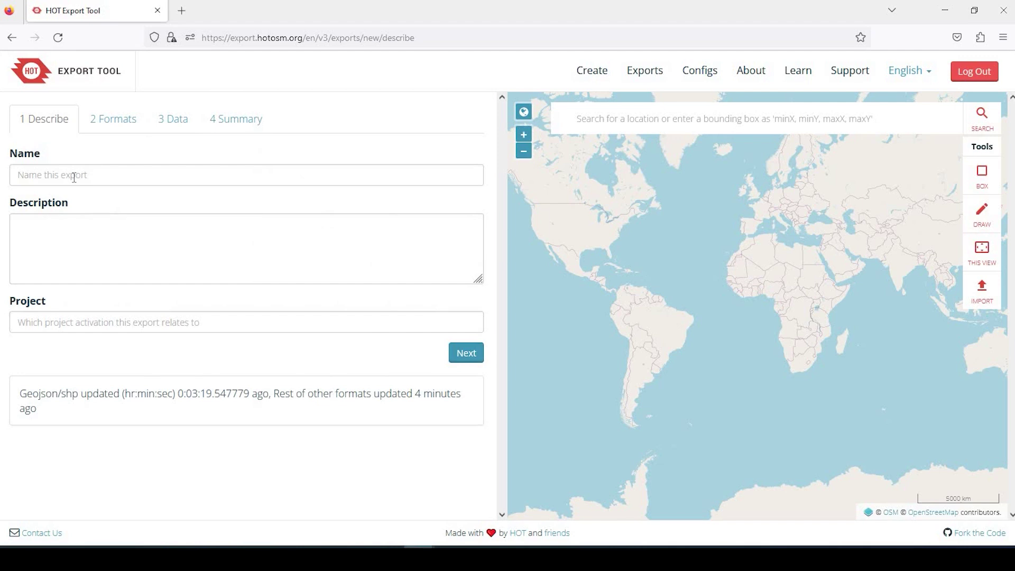
Name the export SF_Roads and give it the description 'SF Roads'.
left_click(74, 177)
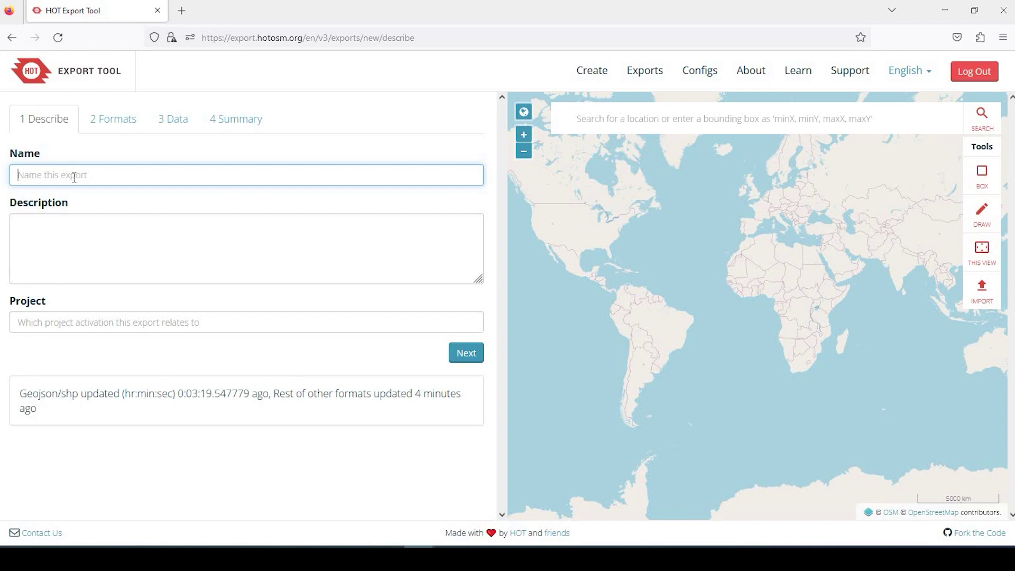
type("FF_Roads")
key("Tab")
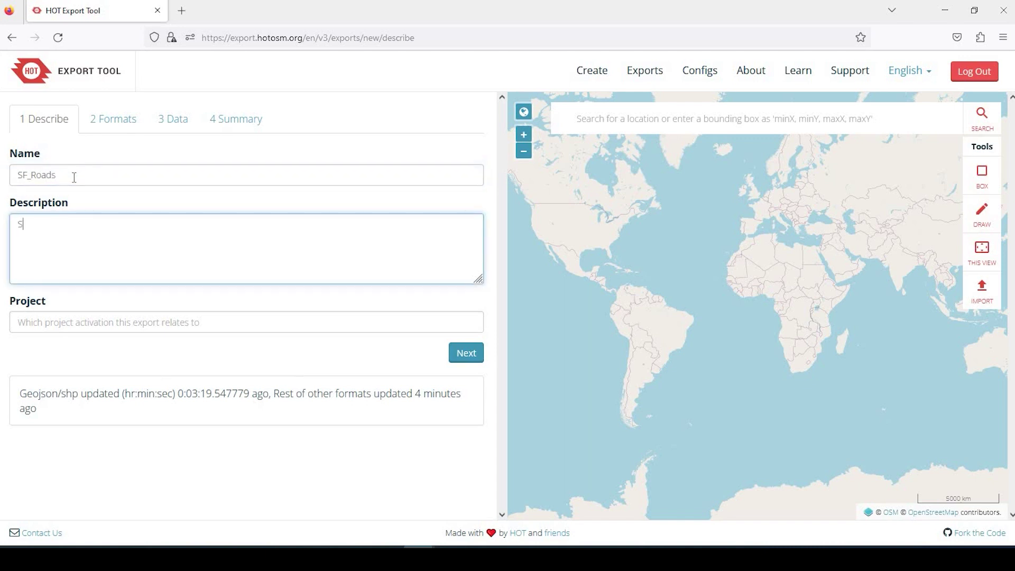
type("SF Roads")
On the Formats step, choose Shapefile instead of GeoJSON and continue.
left_click(116, 126)
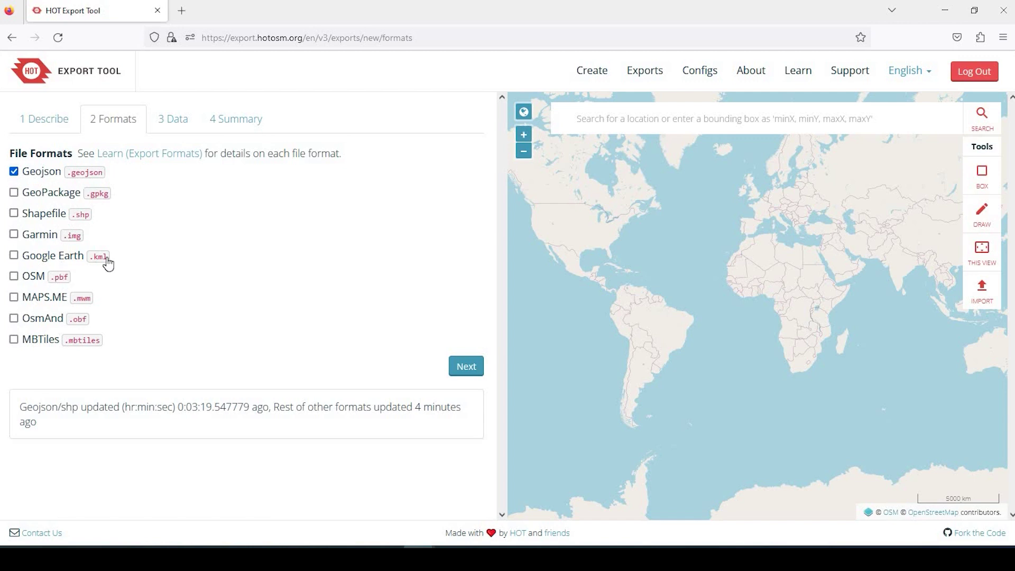
left_click(16, 214)
left_click(14, 172)
left_click(473, 377)
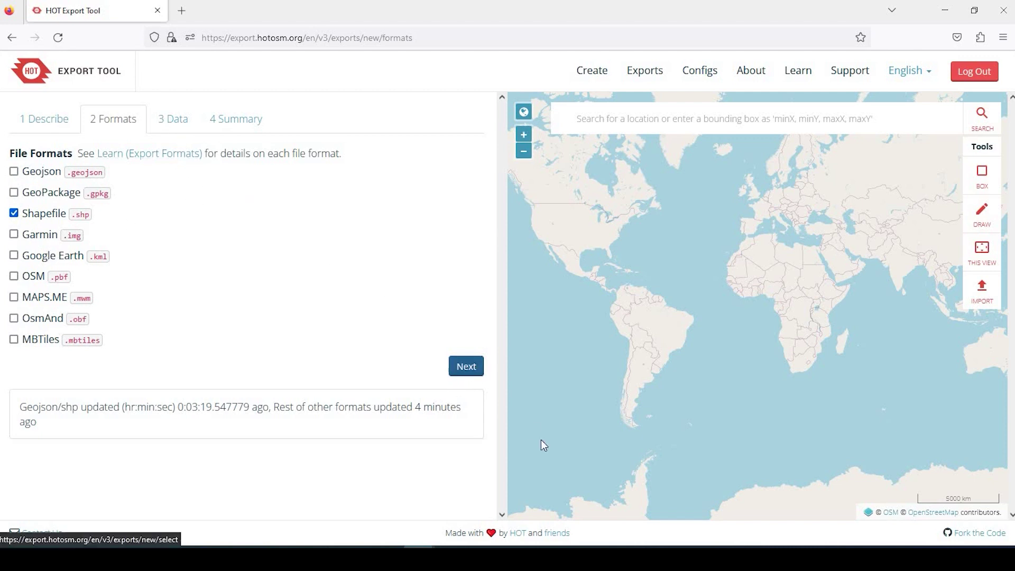
Advance to the Data step and scroll through the tag tree of feature categories.
left_click(465, 366)
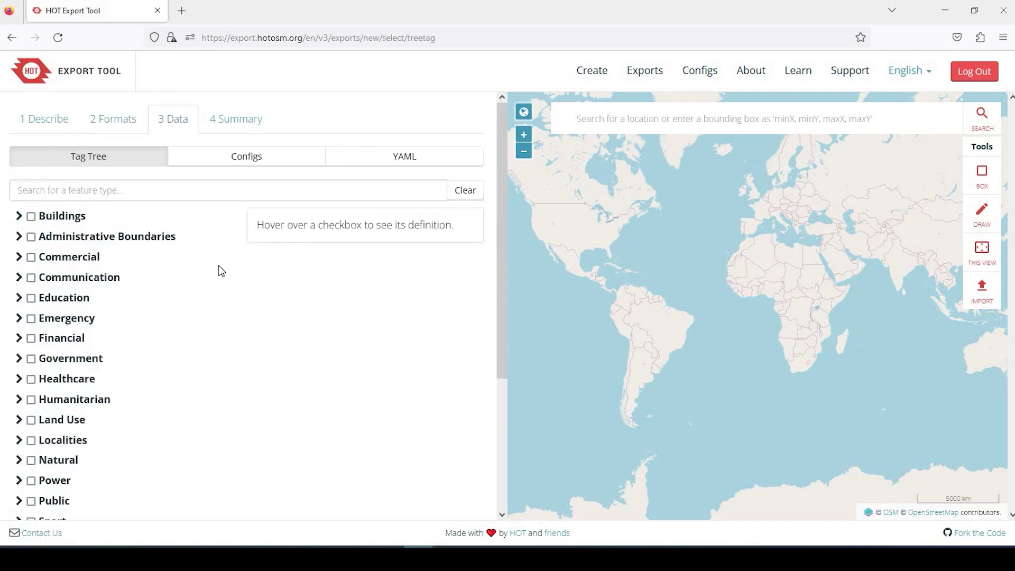
mouse_move(48, 226)
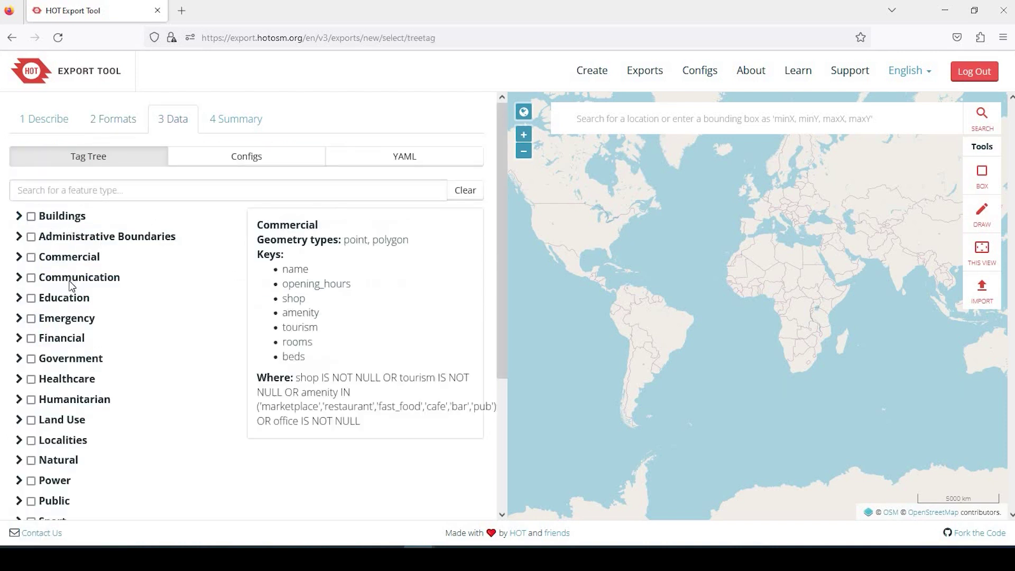
scroll(69, 264, "down", 3)
scroll(64, 215, "up", 3)
Expand Buildings, tick Addresses and Administrative Boundaries, then untick both again.
left_click(20, 217)
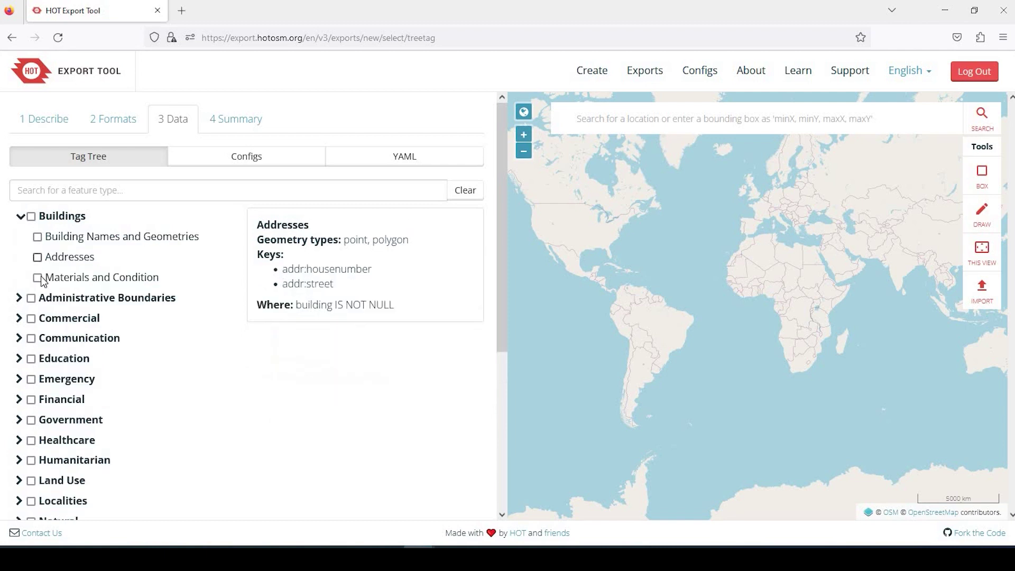
left_click(38, 257)
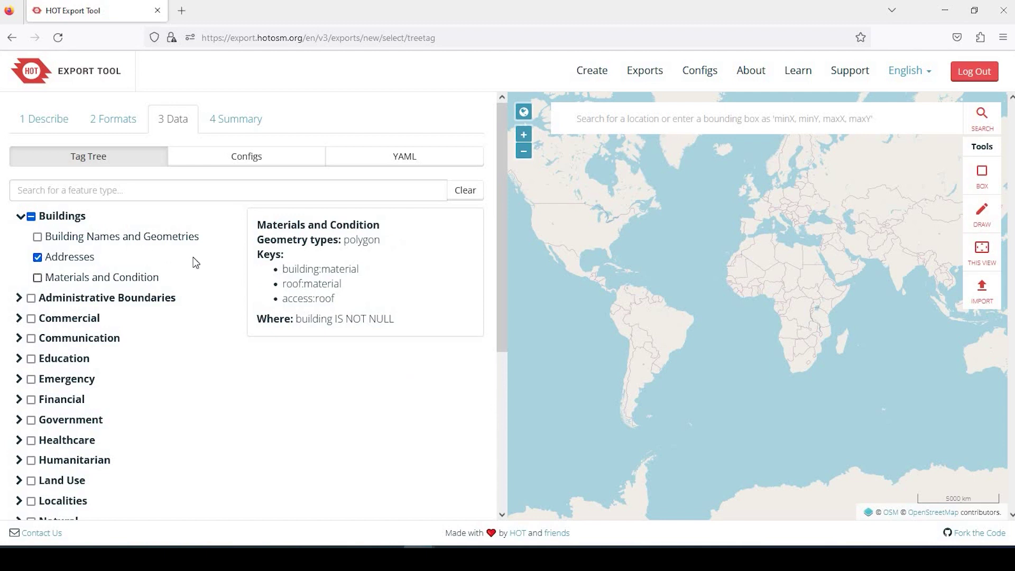
left_click(30, 299)
left_click(37, 257)
left_click(31, 298)
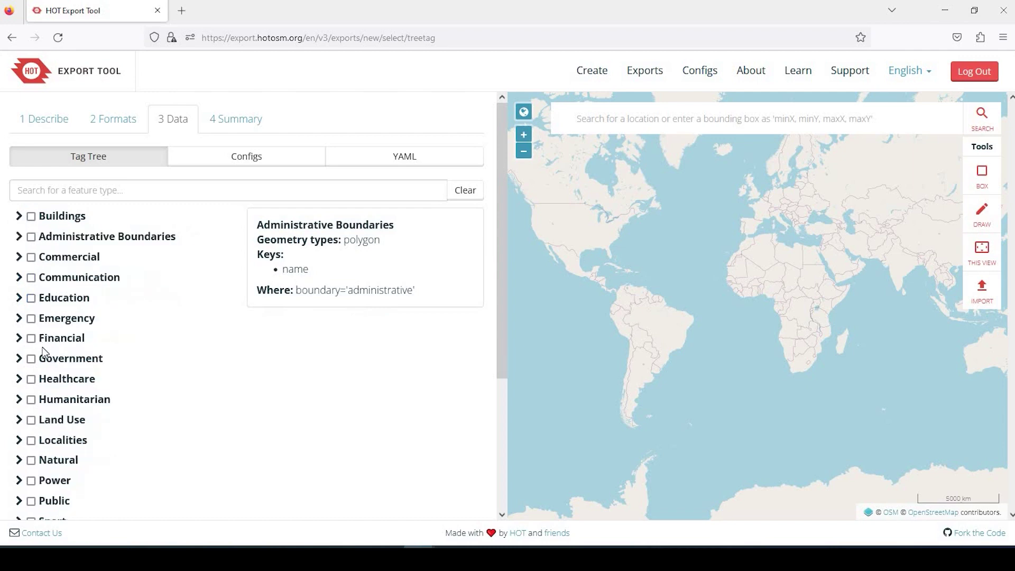
Expand Transportation in the tag tree and tick it to include all its feature types.
scroll(31, 360, "down", 3)
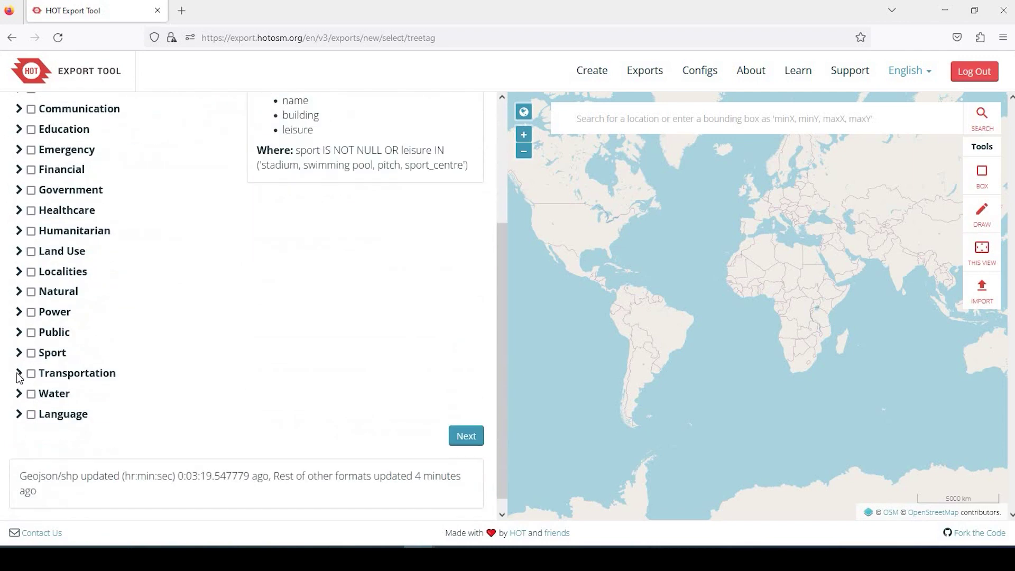
left_click(64, 379)
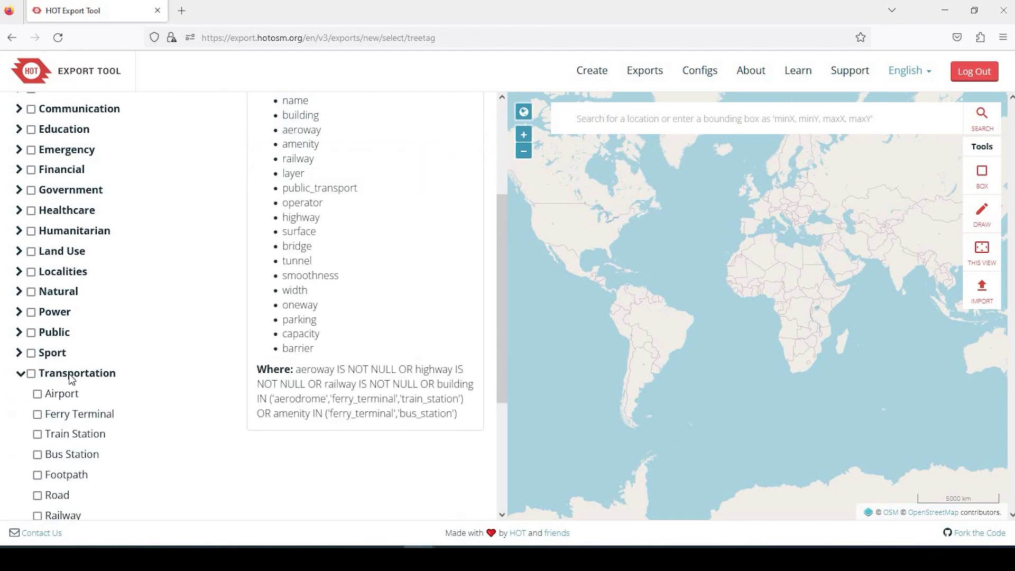
scroll(74, 391, "up", 2)
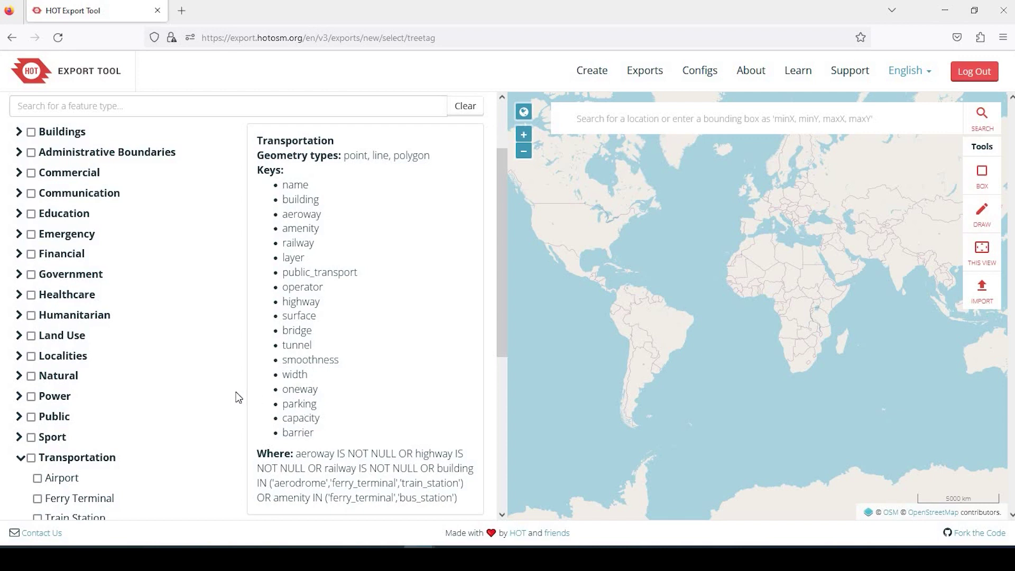
scroll(121, 355, "down", 3)
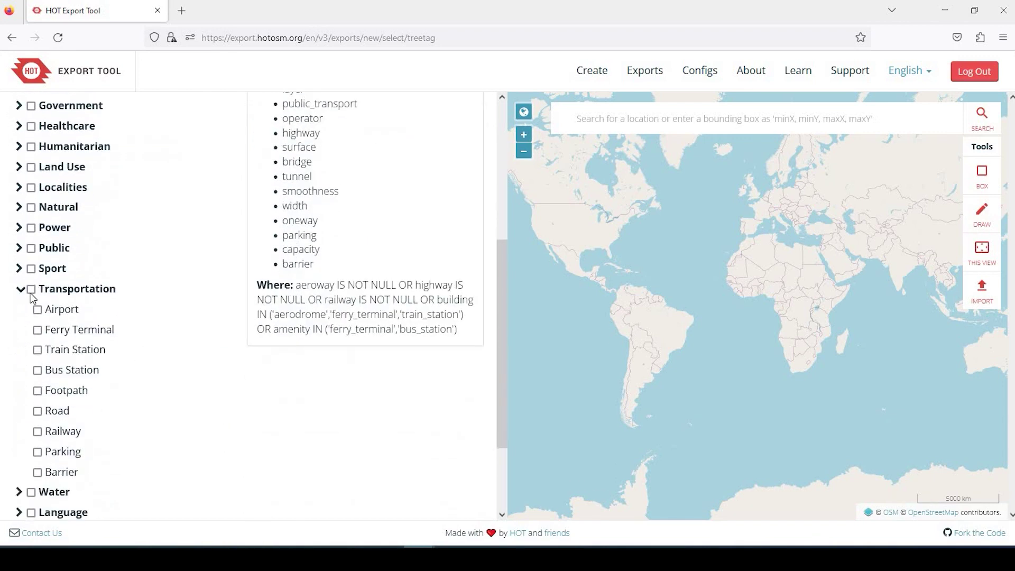
left_click(33, 291)
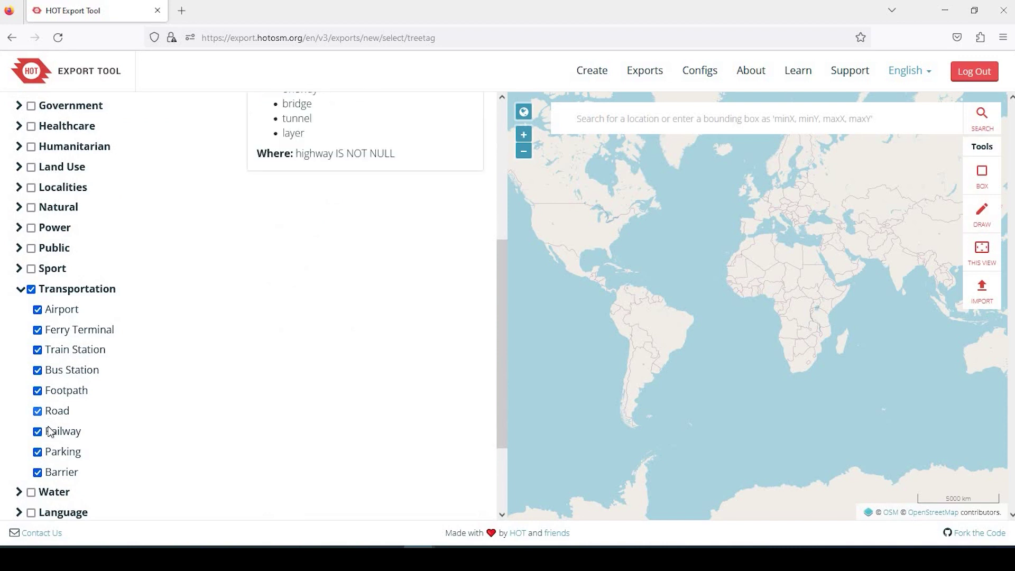
mouse_move(95, 302)
scroll(148, 396, "down", 2)
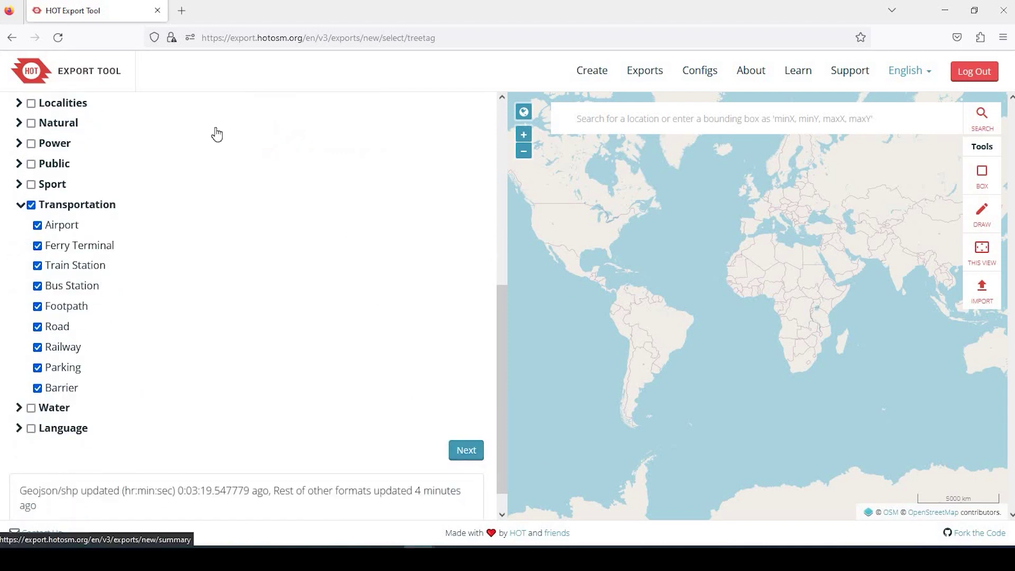
scroll(220, 132, "up", 6)
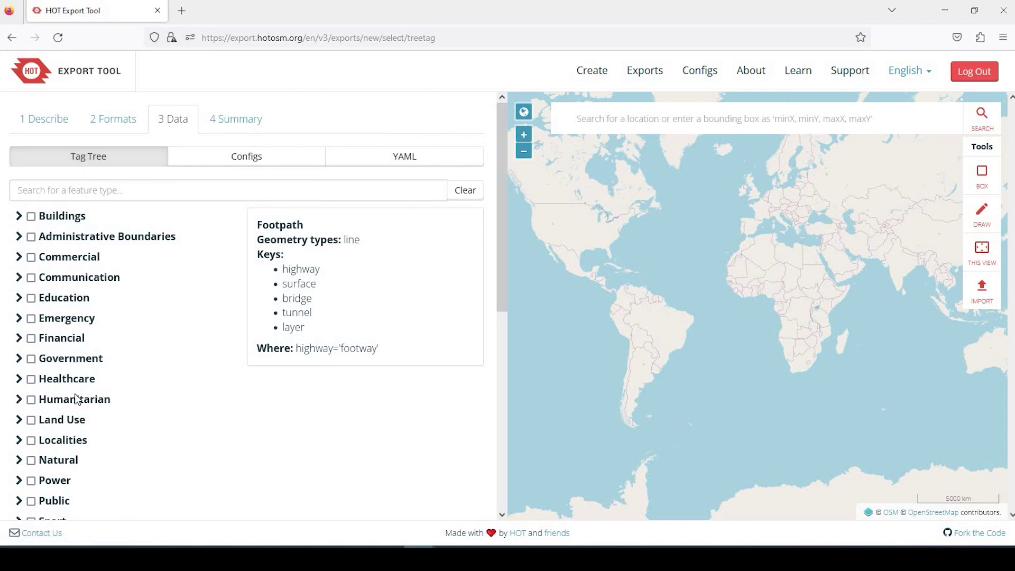
Peek at Healthcare, browse the Configs and YAML views, then return to the Tag Tree.
left_click(19, 380)
left_click(19, 379)
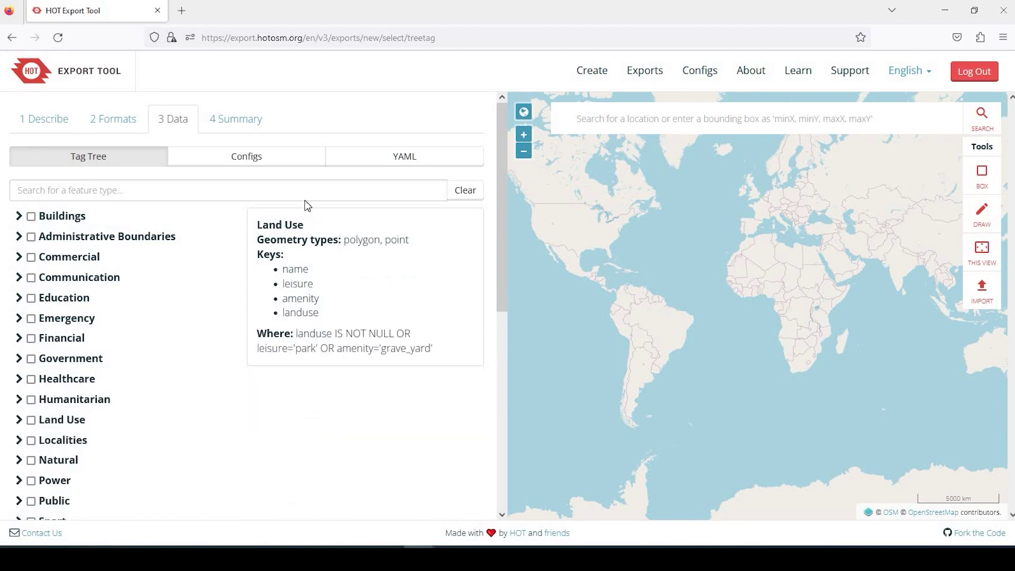
left_click(261, 166)
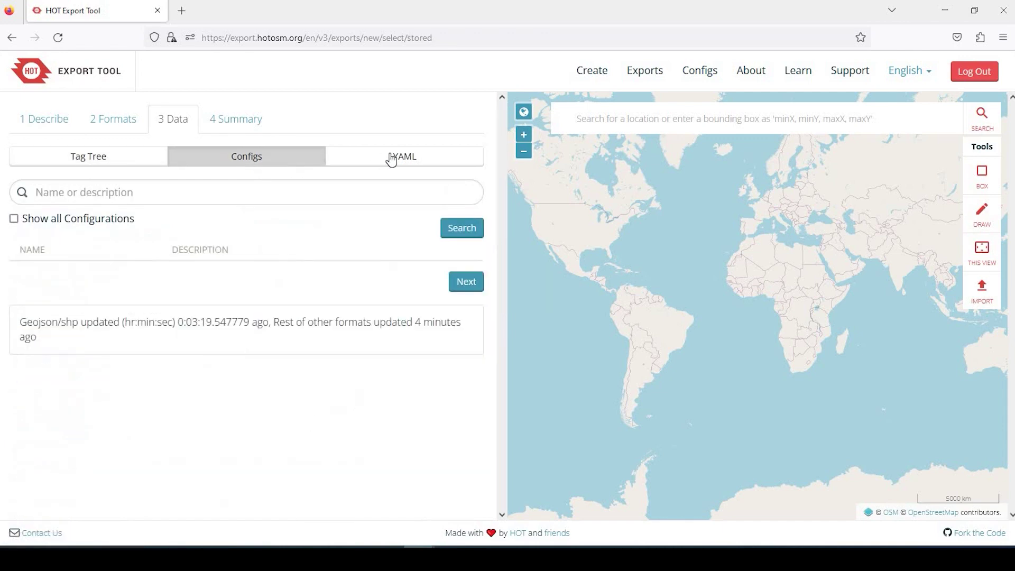
left_click(370, 158)
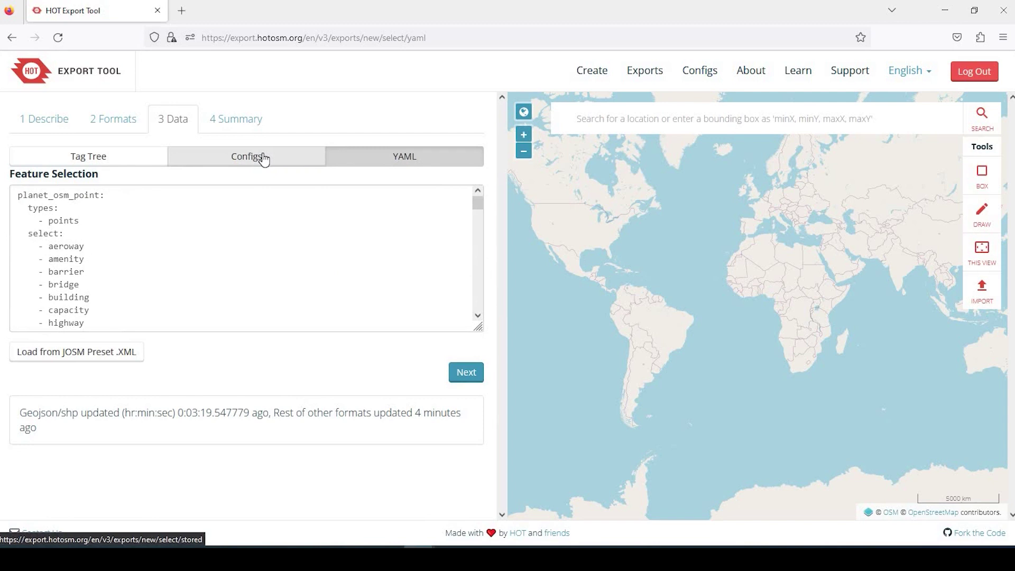
left_click(264, 159)
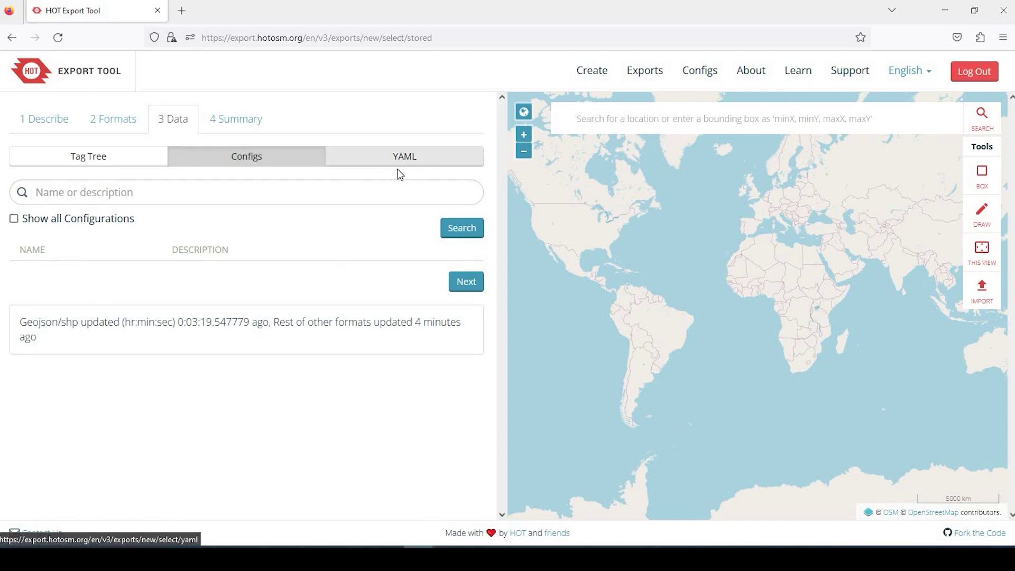
left_click(380, 159)
left_click(198, 163)
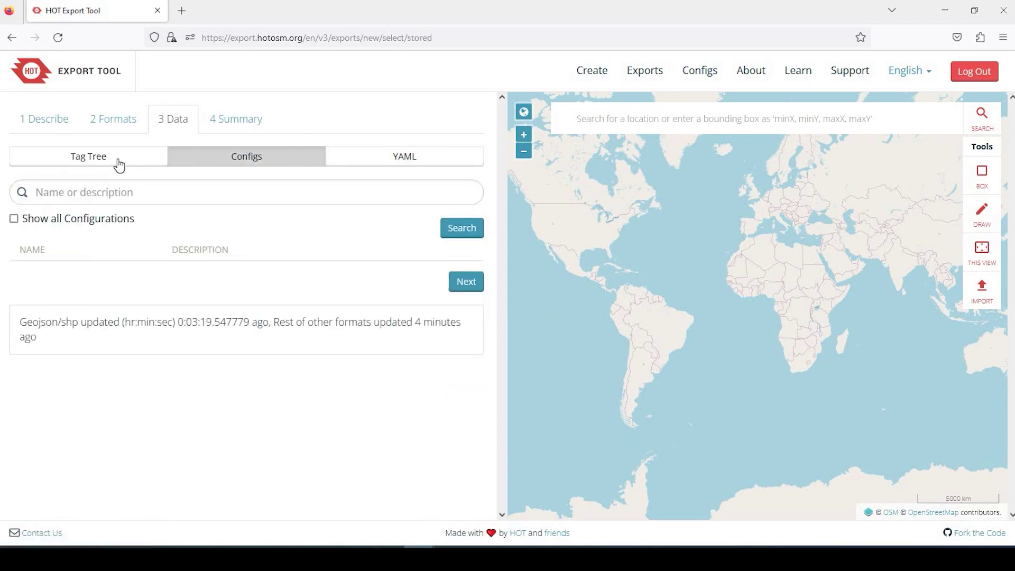
left_click(118, 163)
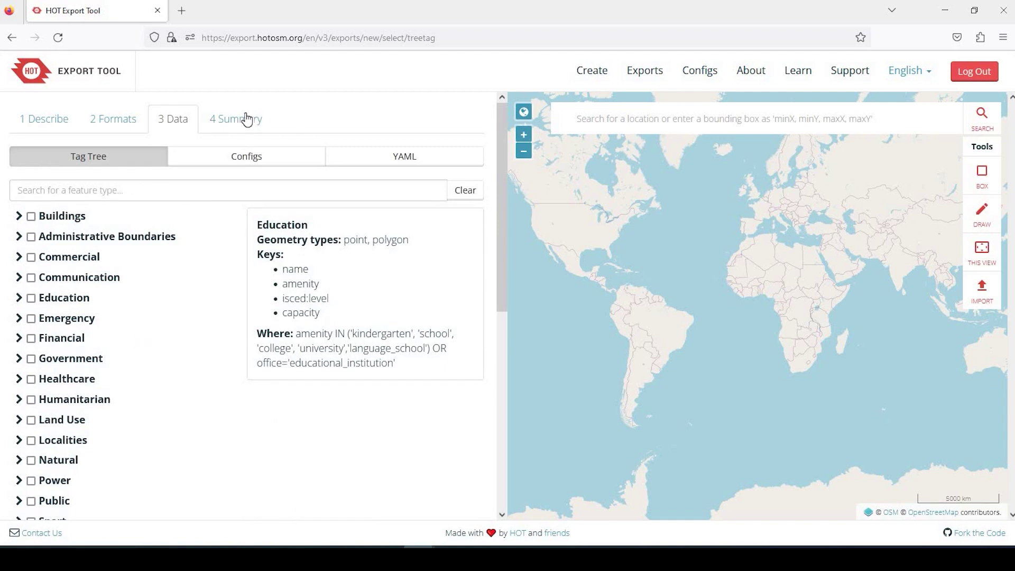
left_click(230, 126)
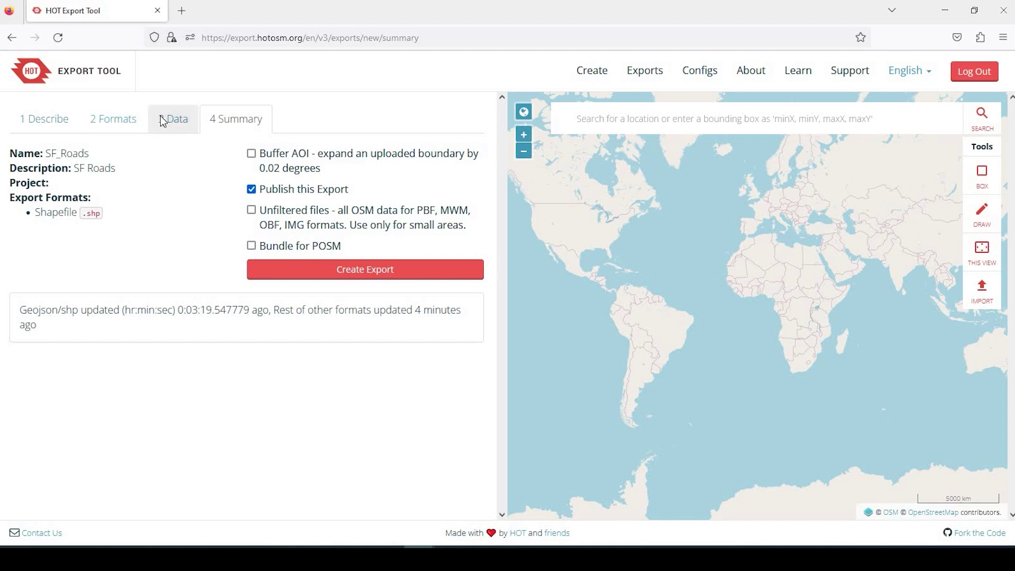
left_click(131, 124)
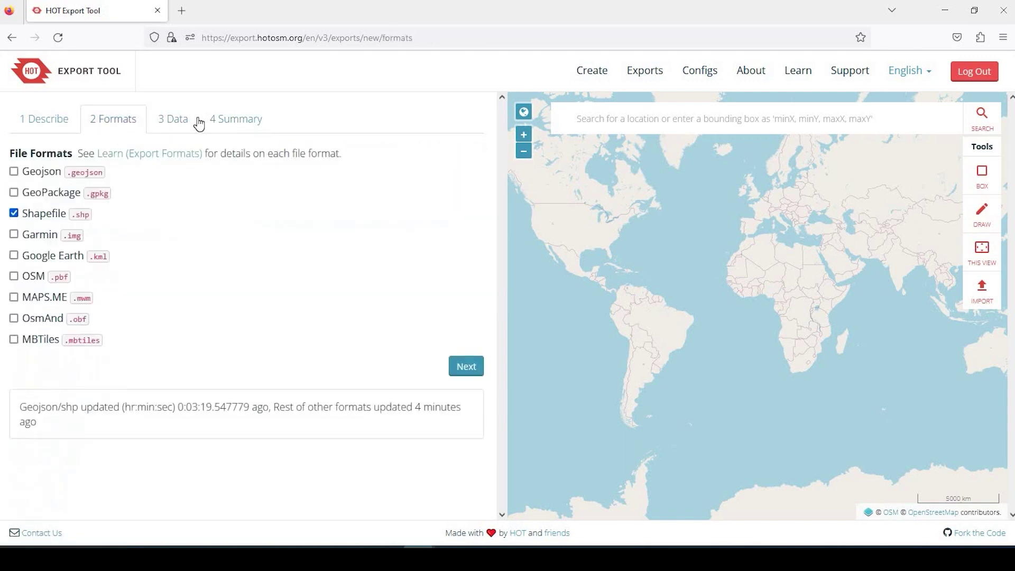
left_click(217, 126)
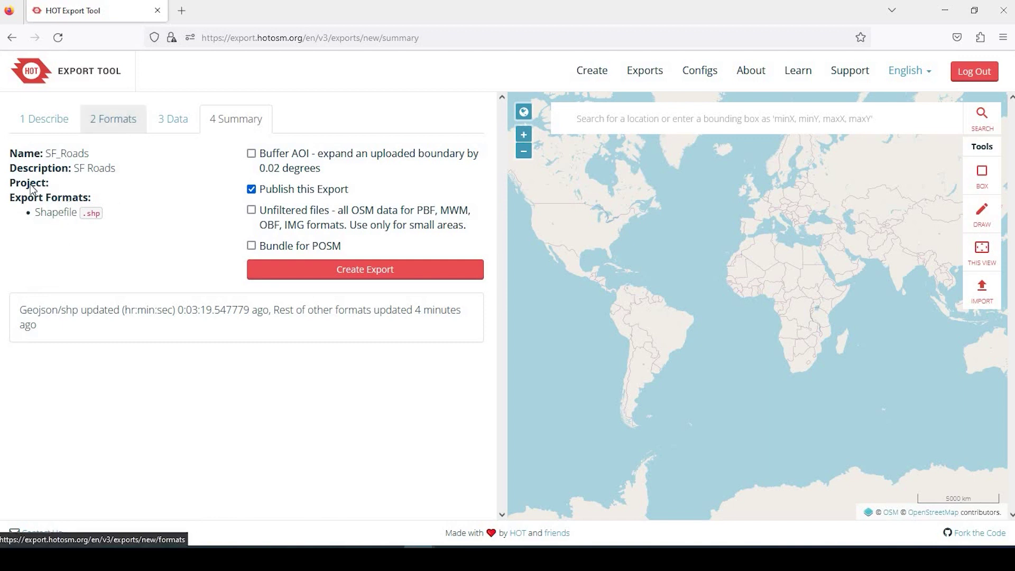
left_click(14, 172)
left_click(238, 119)
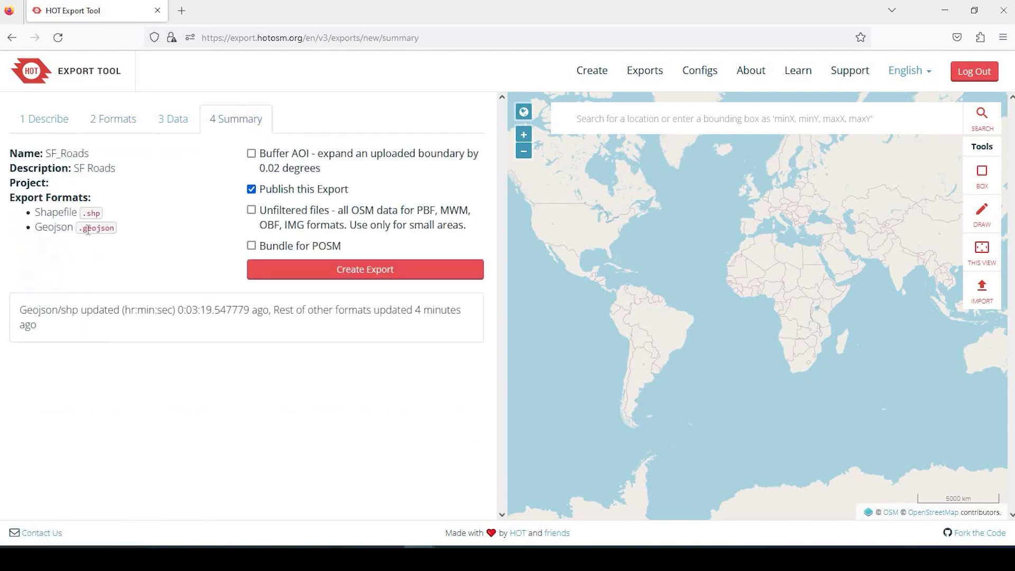
key("alt+Left")
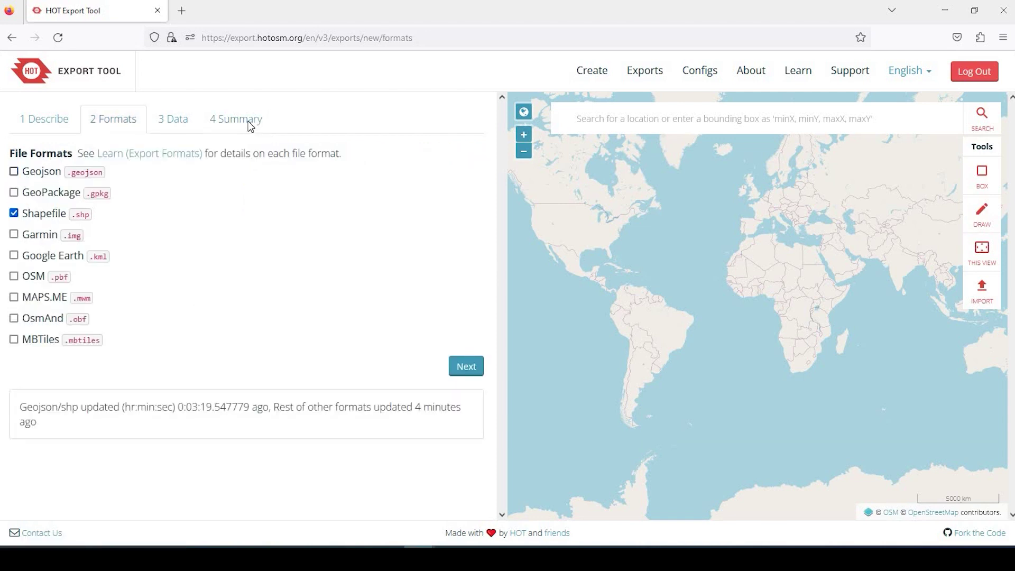
left_click(251, 126)
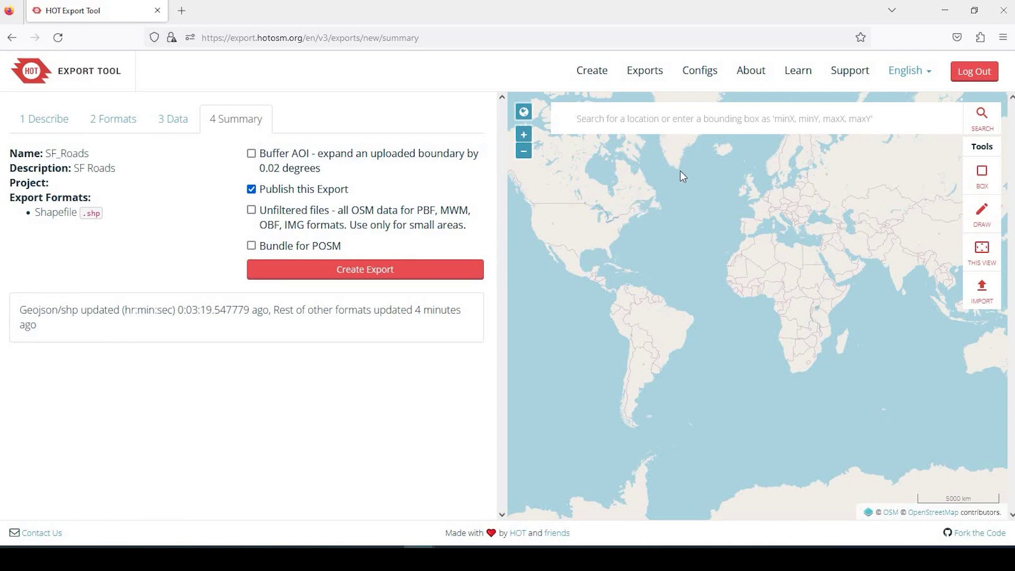
scroll(683, 247, "up", 3)
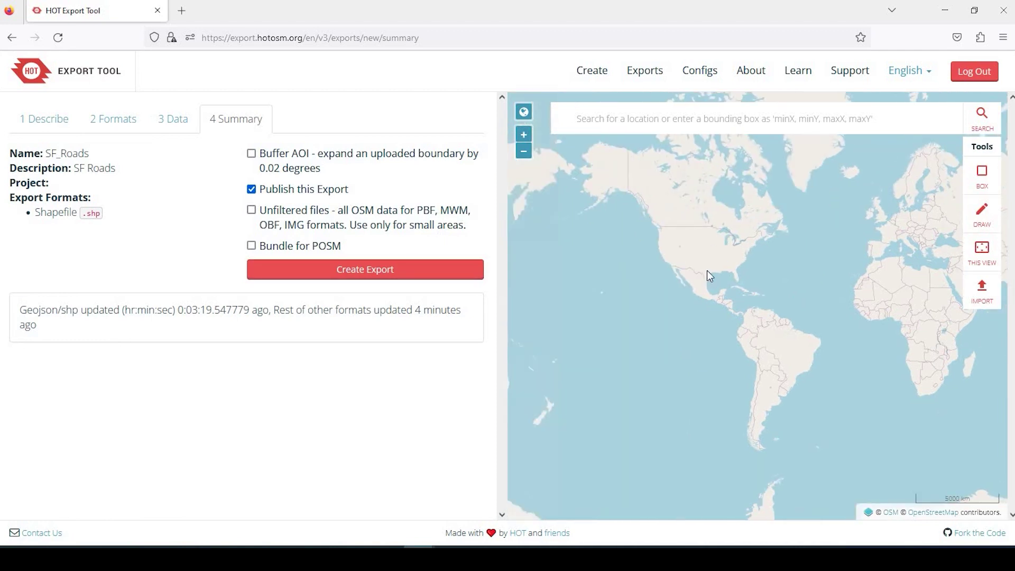
Zoom the map in onto San Francisco.
scroll(671, 348, "up", 4)
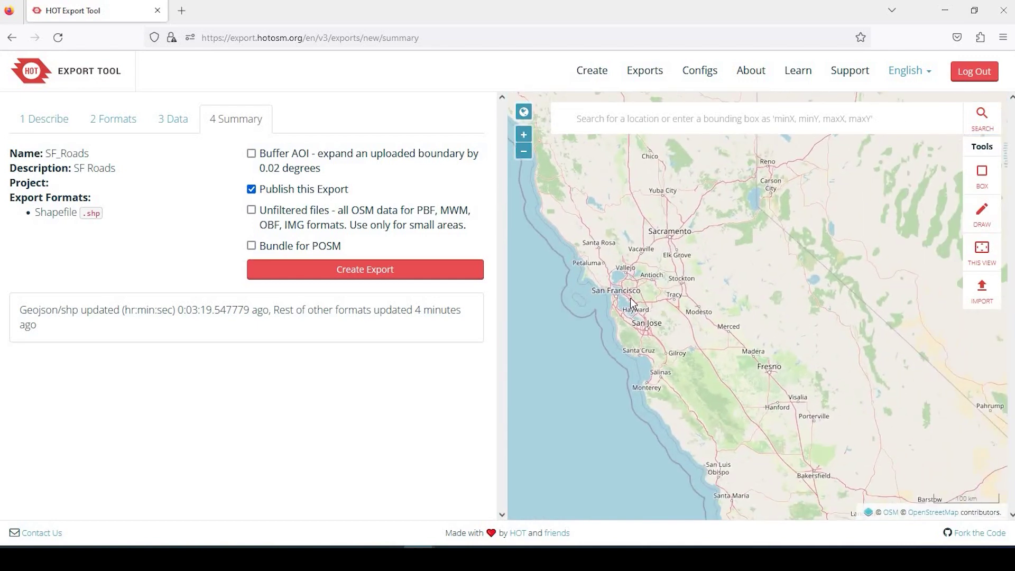
scroll(630, 296, "up", 3)
scroll(633, 288, "up", 2)
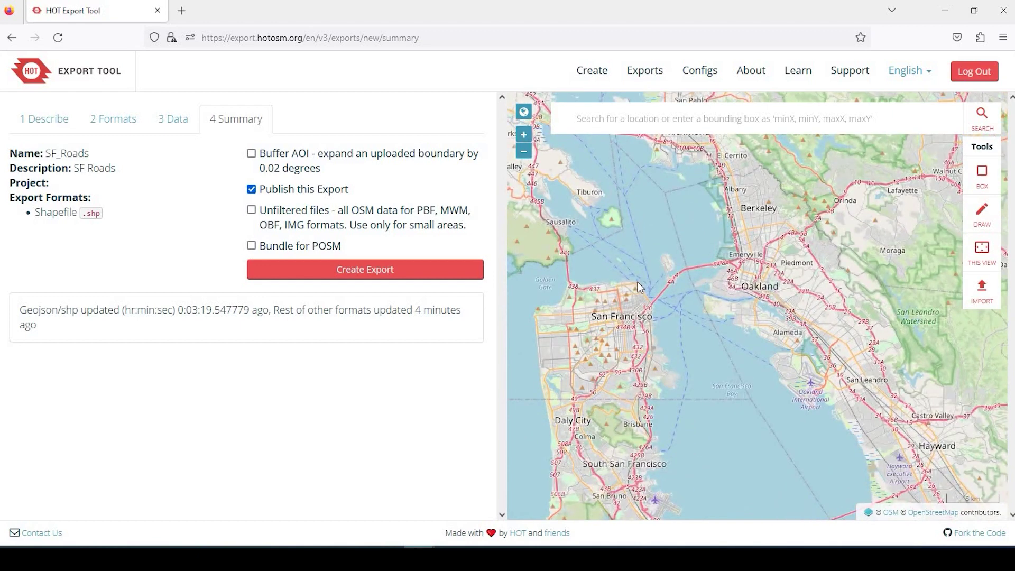
scroll(686, 271, "up", 2)
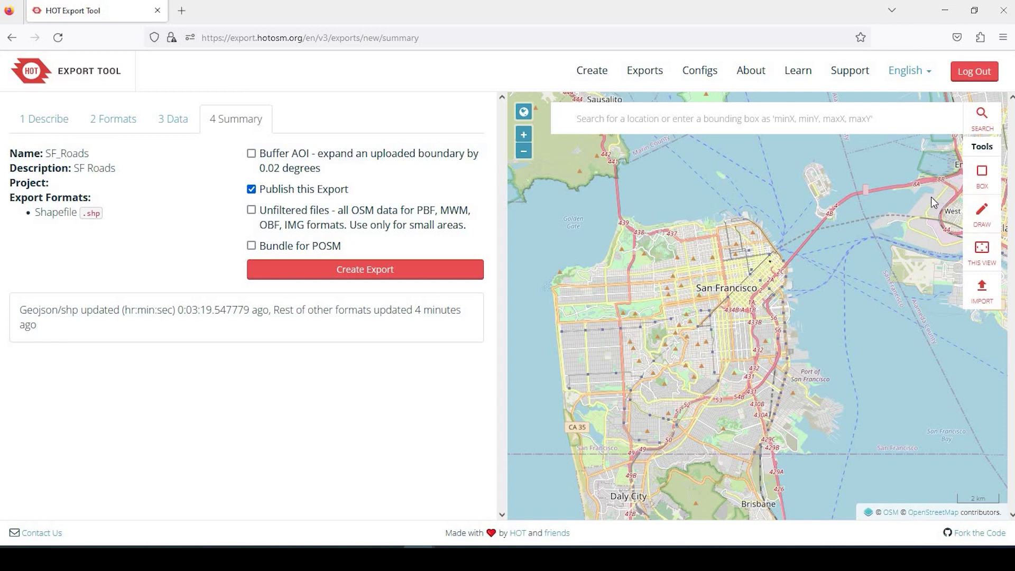
Draw a box area of interest over San Francisco, then clear it.
left_click(984, 180)
left_click_drag(525, 209, 584, 258)
left_click_drag(844, 444, 875, 484)
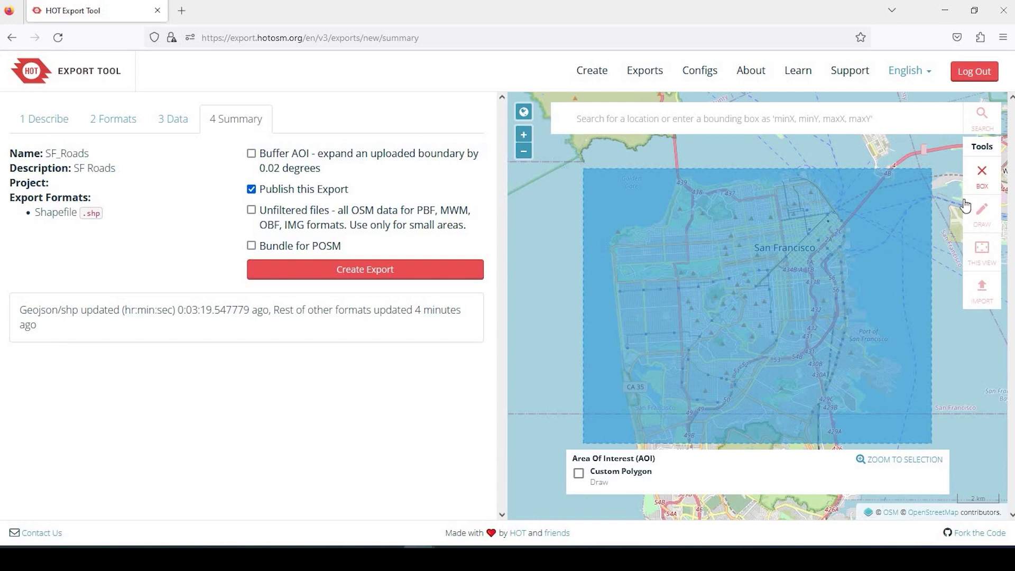
left_click(983, 175)
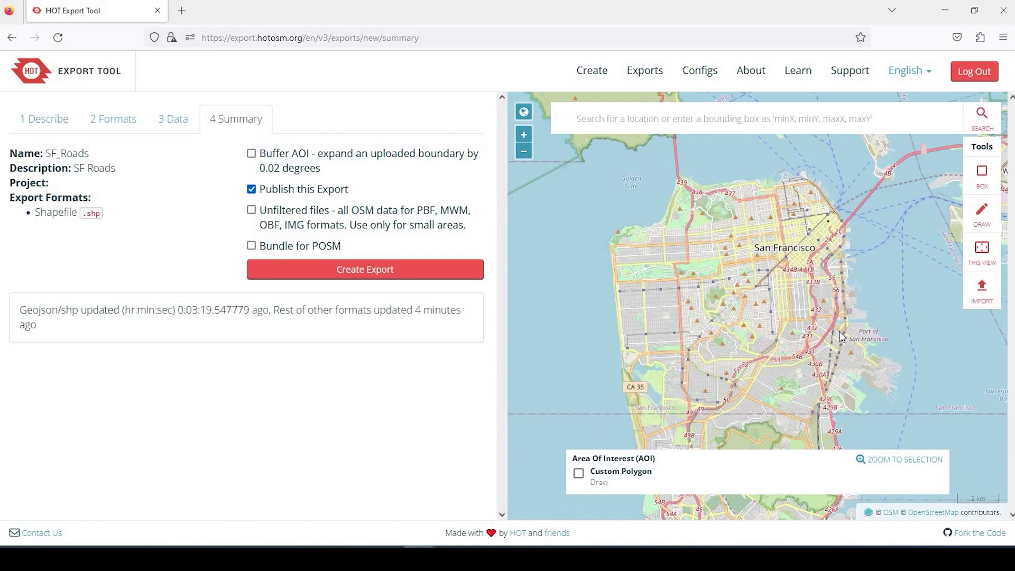
left_click(983, 215)
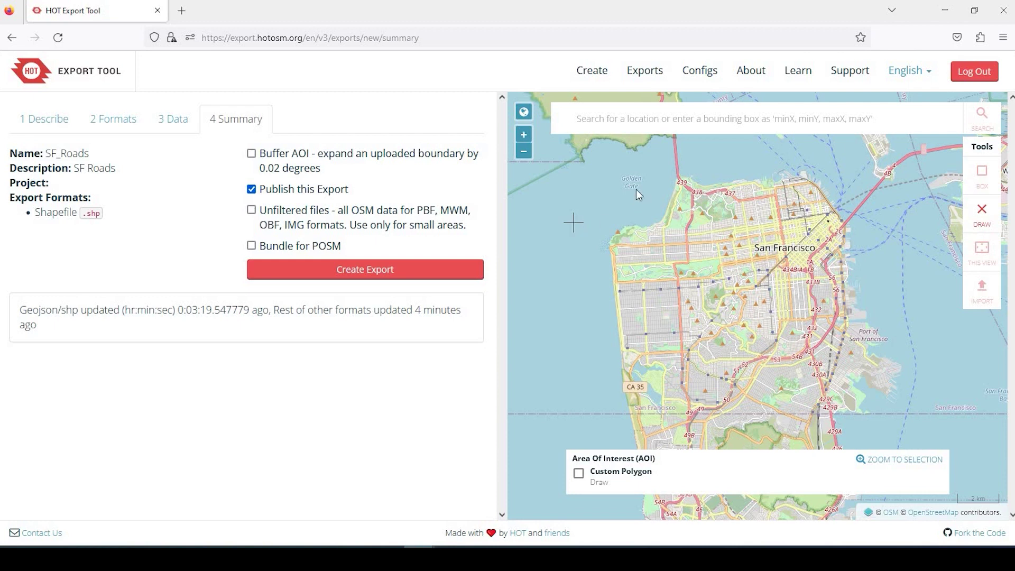
left_click(573, 223)
left_click(713, 166)
left_click(839, 165)
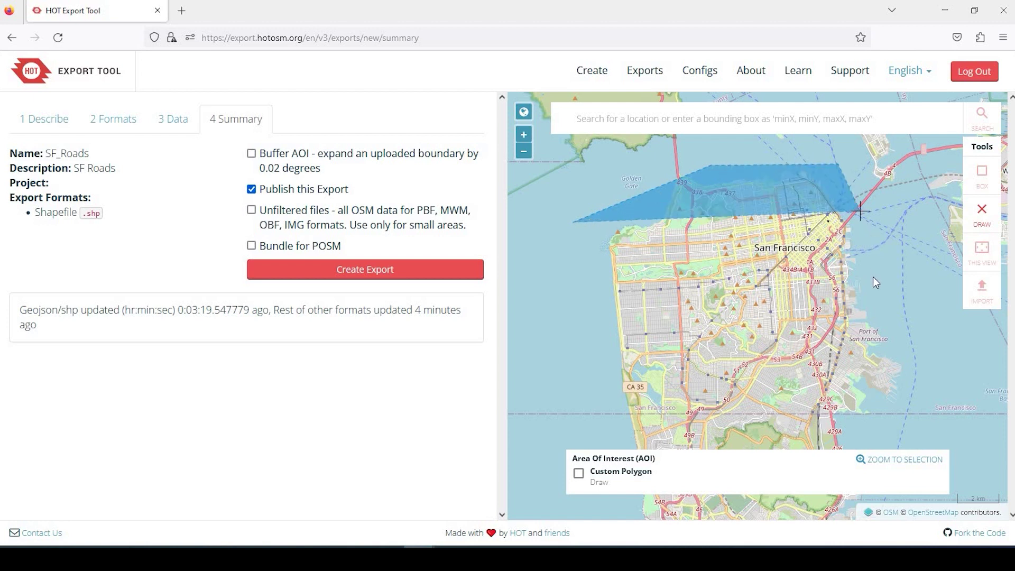
left_click(872, 235)
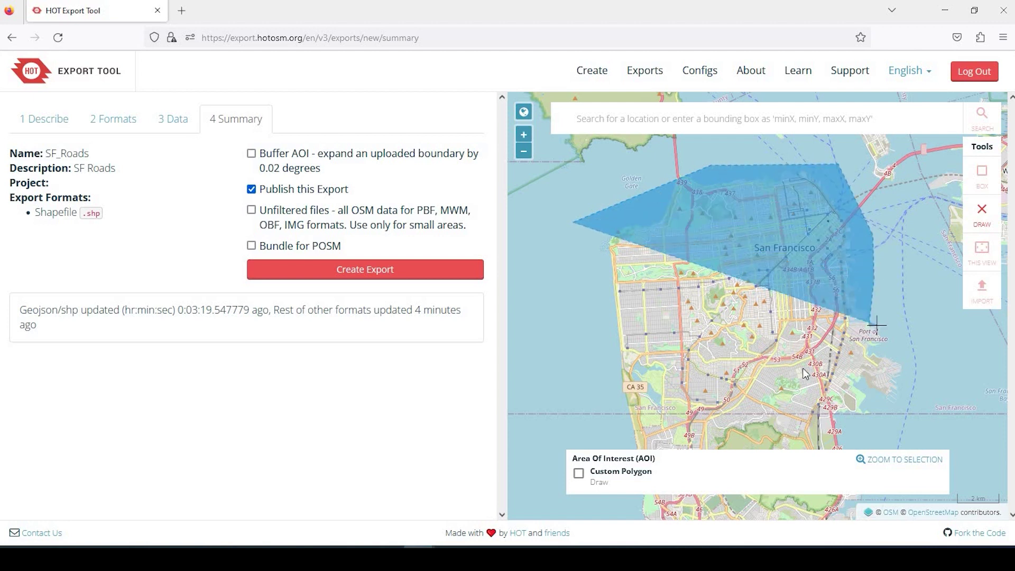
left_click(876, 325)
left_click(859, 349)
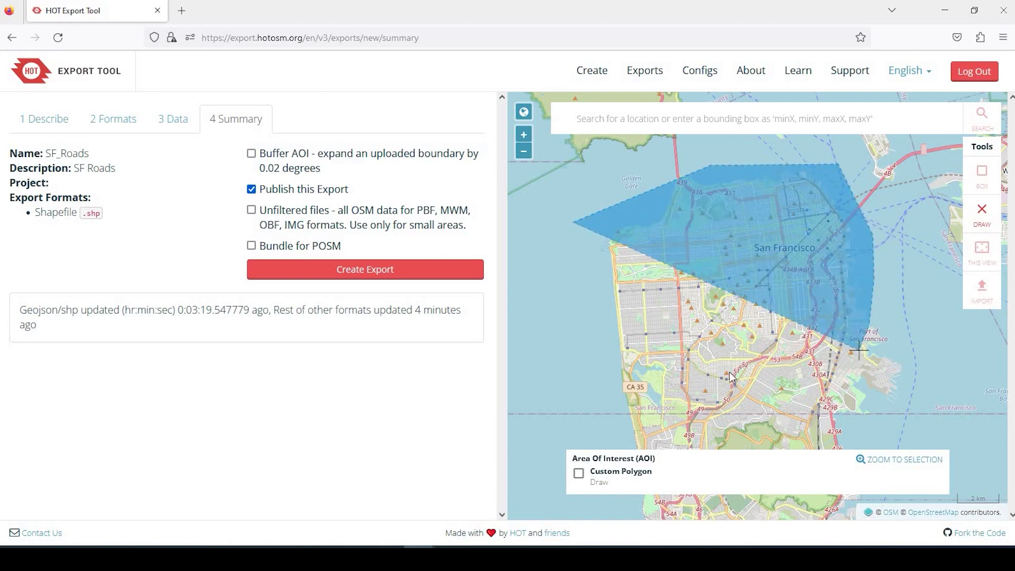
double_click(563, 293)
scroll(767, 300, "up", 2)
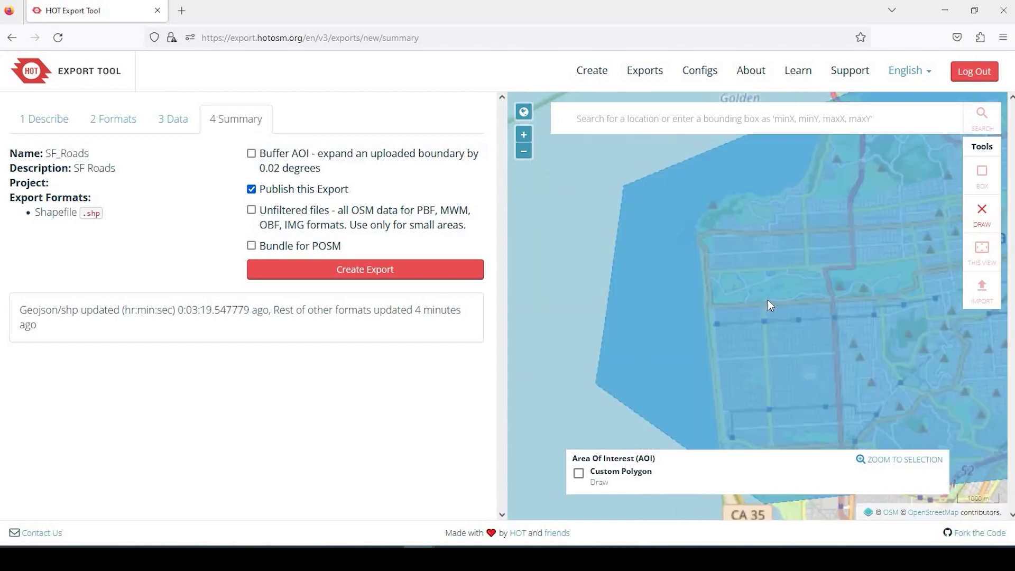
scroll(724, 306, "down", 2)
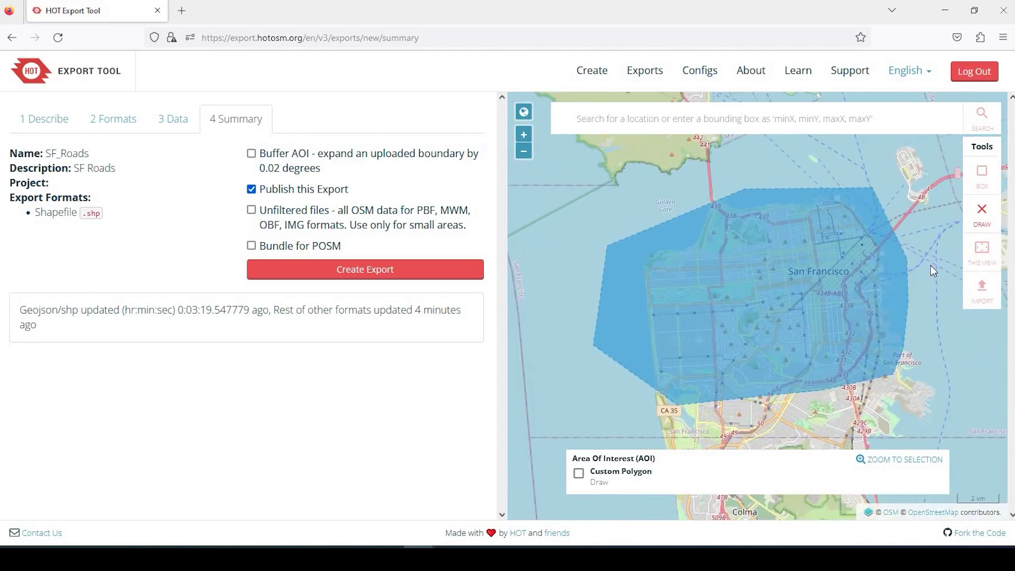
left_click(982, 212)
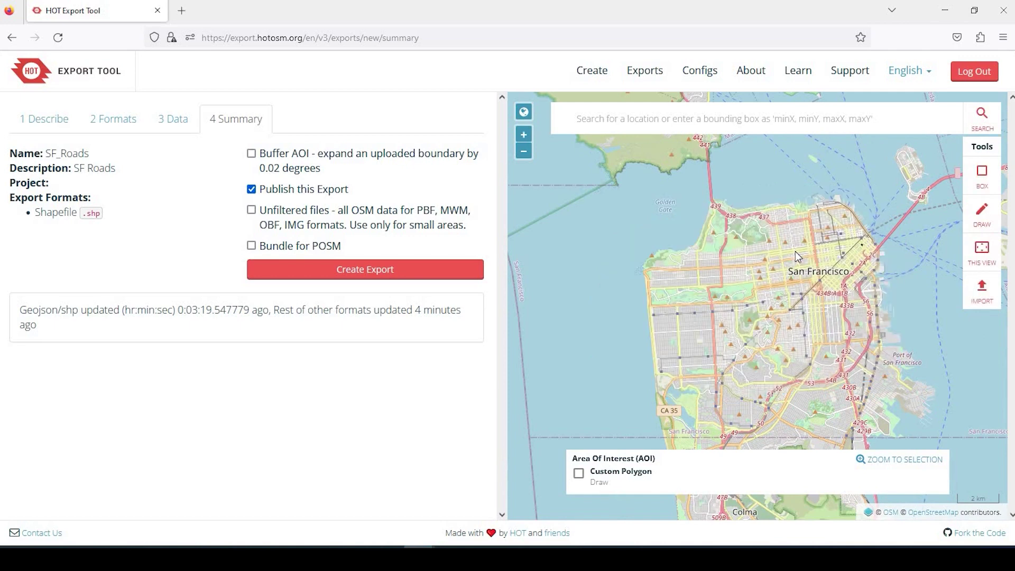
Recentre San Francisco and set the current map view as the area of interest.
left_click_drag(801, 258, 746, 257)
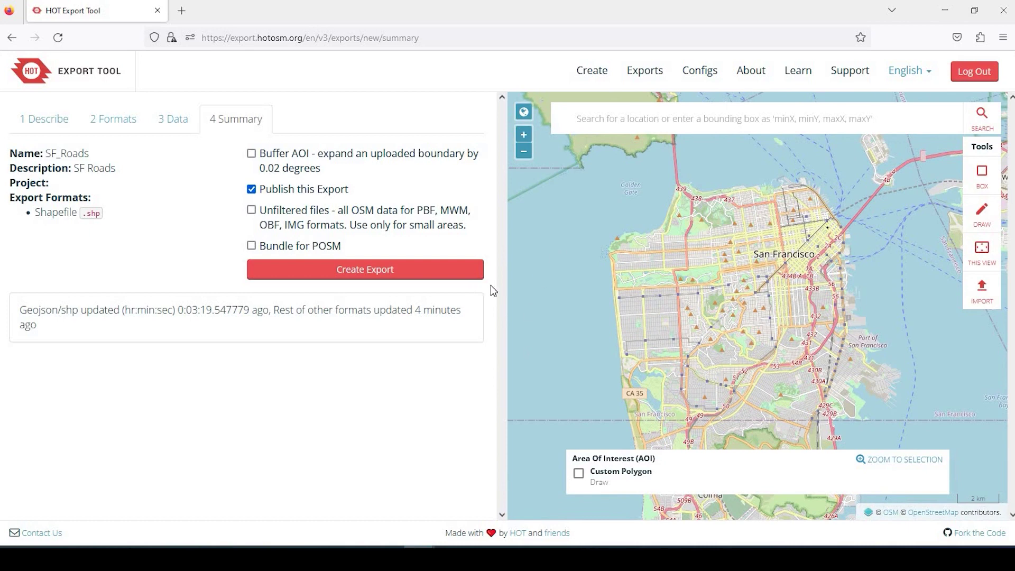
left_click(982, 252)
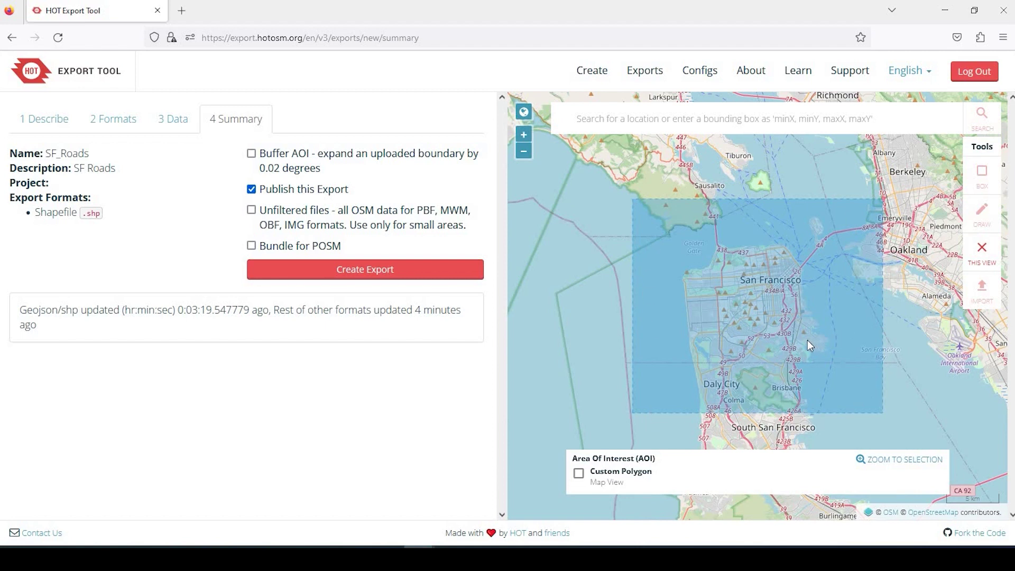
Clear the map-view area of interest, glance at the Import AOI dialog, and zoom the map.
left_click(982, 252)
left_click(981, 296)
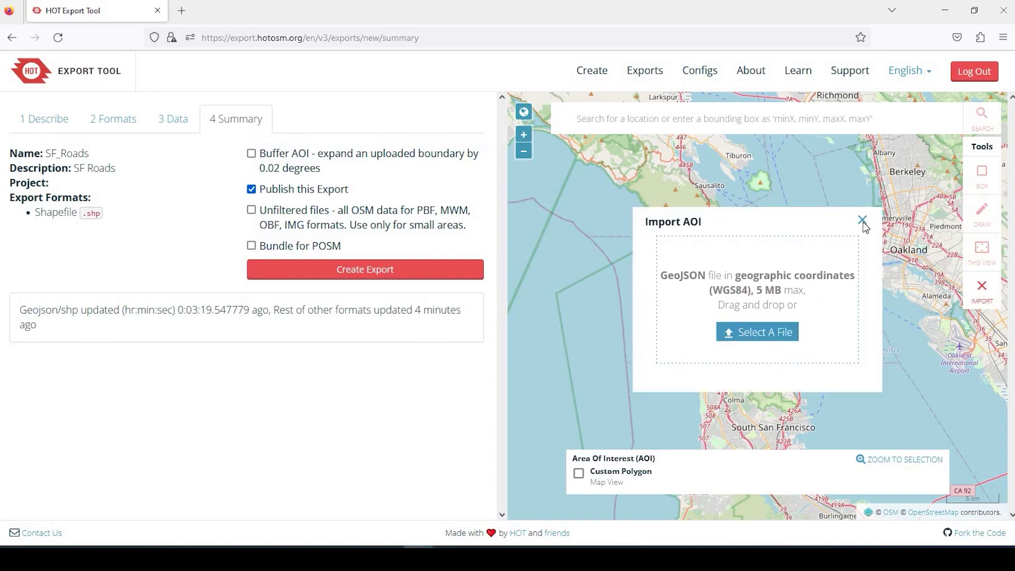
left_click(899, 299)
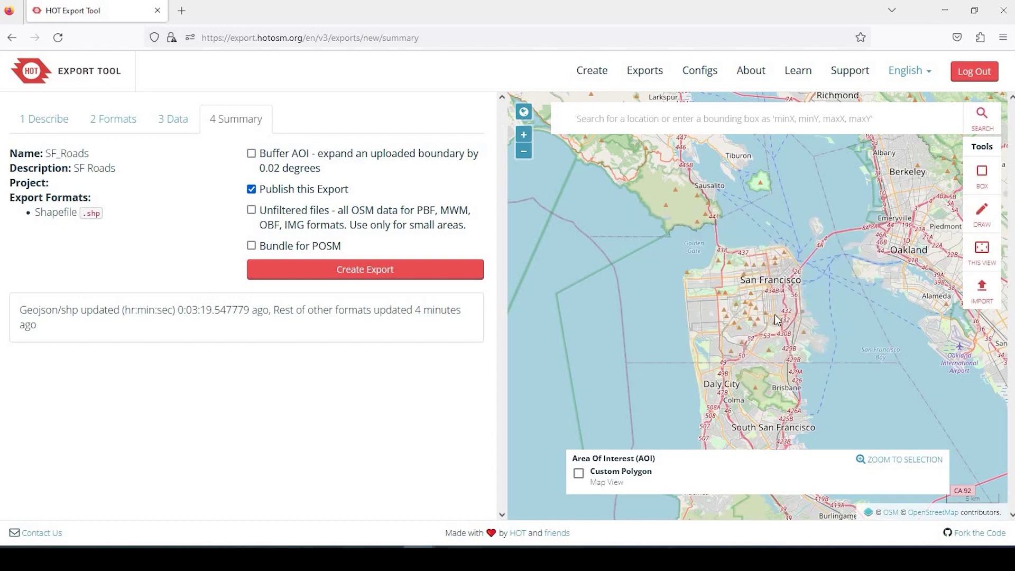
scroll(745, 309, "up", 2)
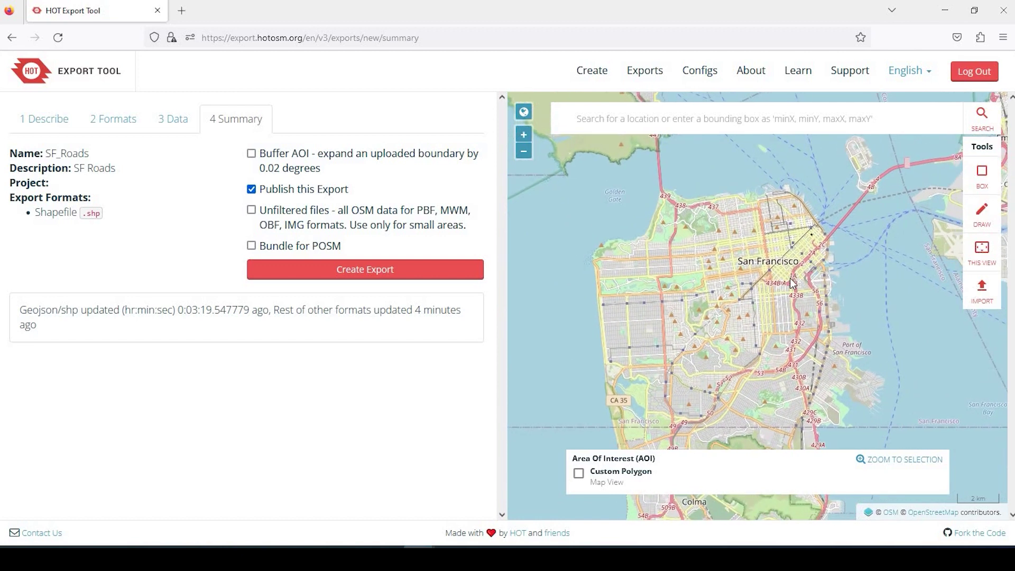
scroll(793, 284, "down", 3)
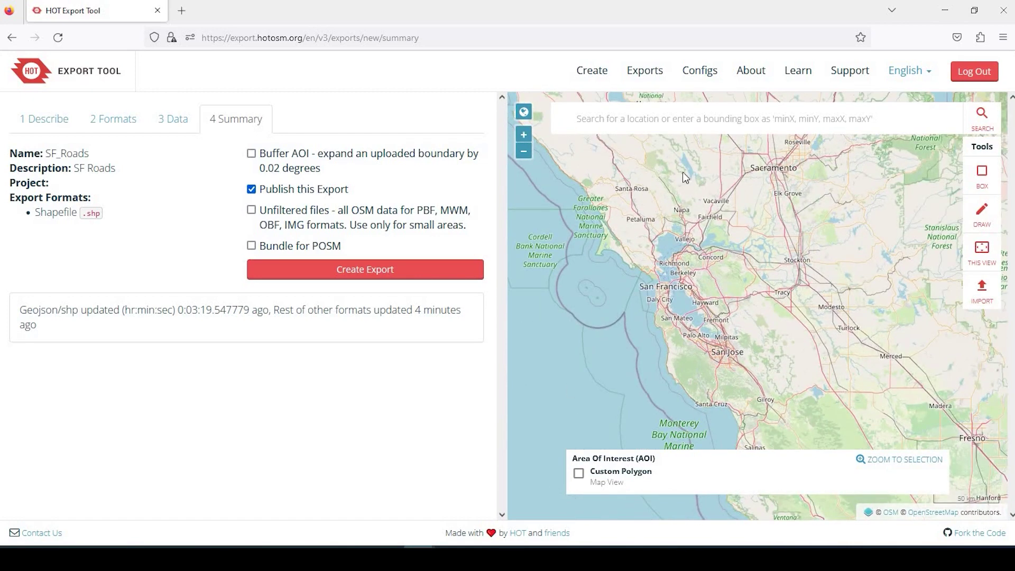
Zoom and pan the map onto San Francisco, resetting the export area to the current view.
left_click(972, 251)
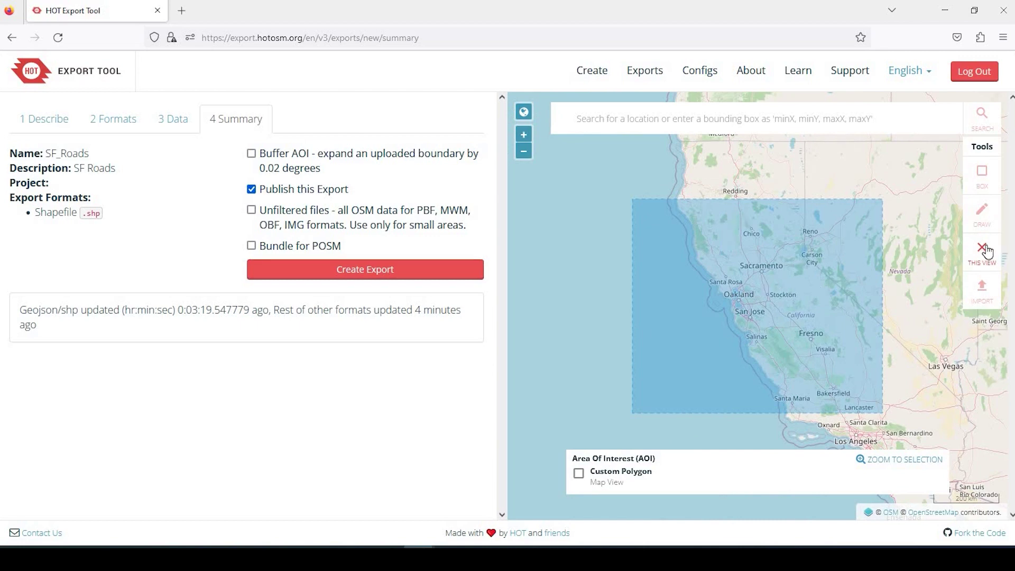
scroll(727, 300, "up", 3)
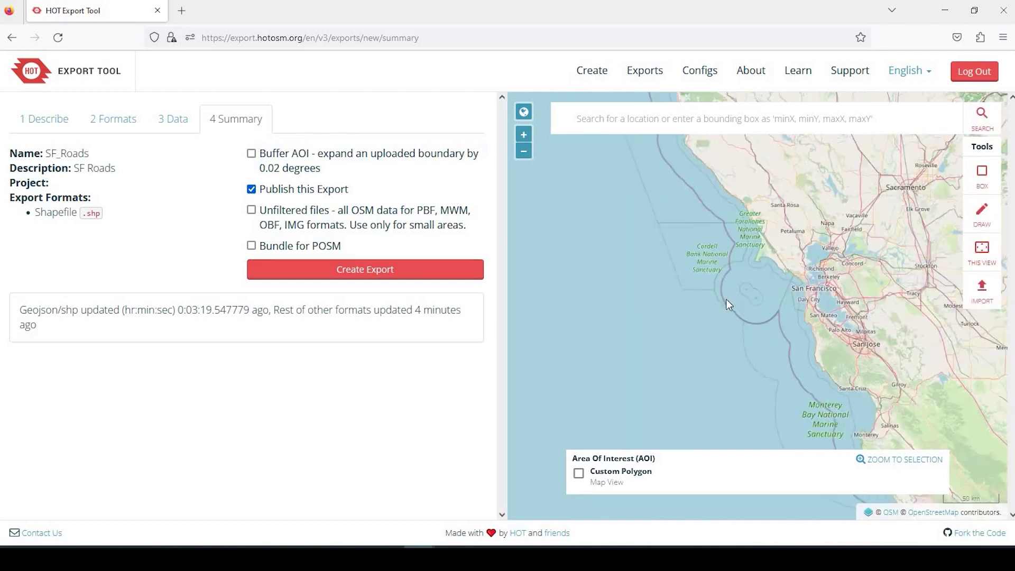
scroll(745, 329, "up", 4)
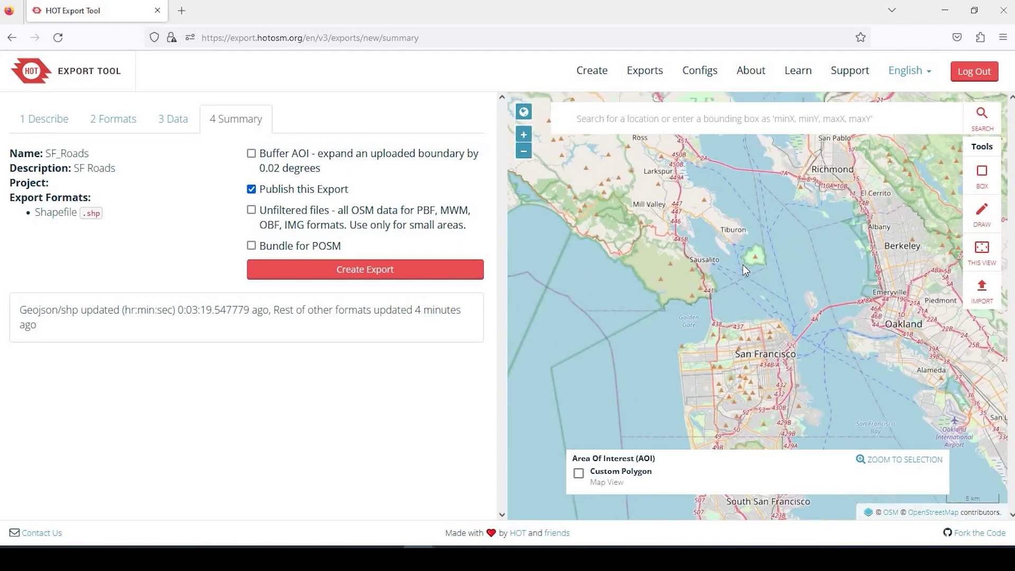
scroll(724, 284, "down", 4)
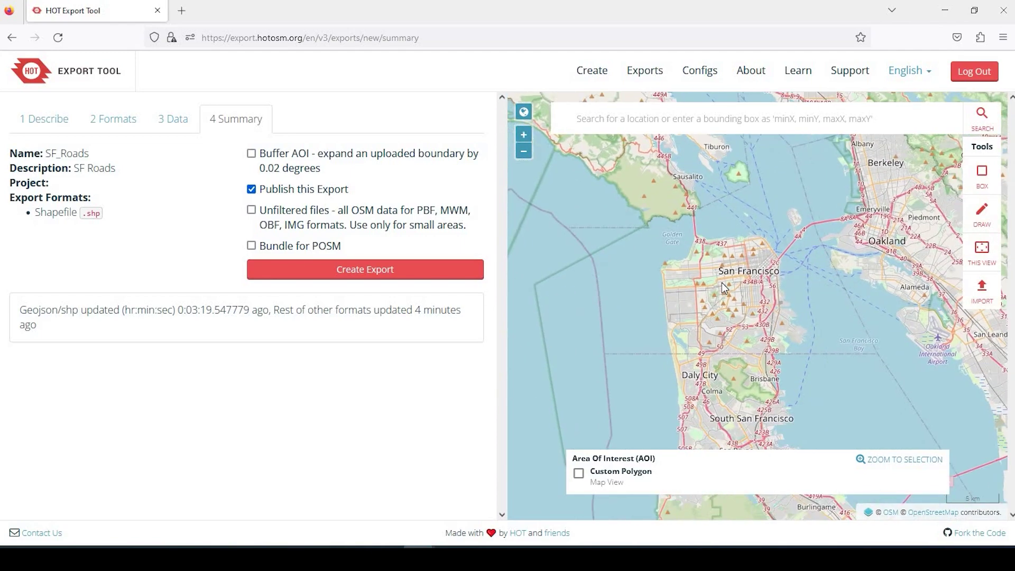
scroll(722, 296, "down", 2)
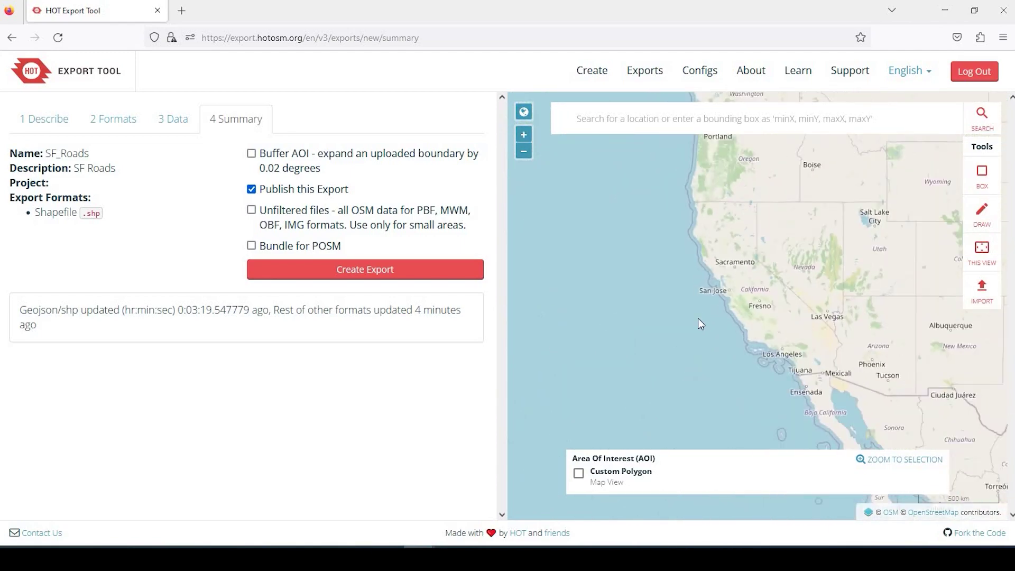
left_click(983, 258)
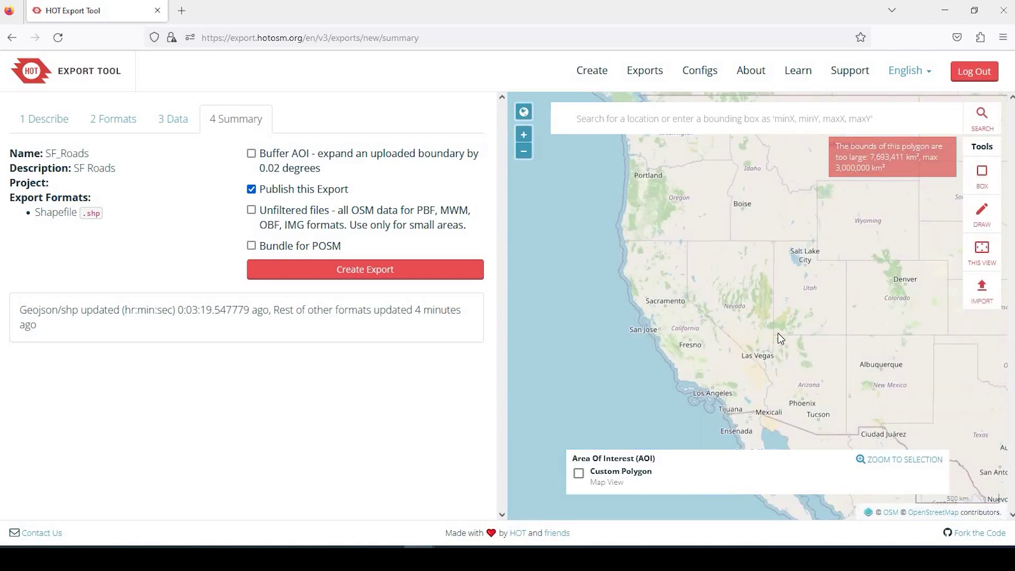
scroll(683, 309, "up", 3)
scroll(744, 289, "up", 6)
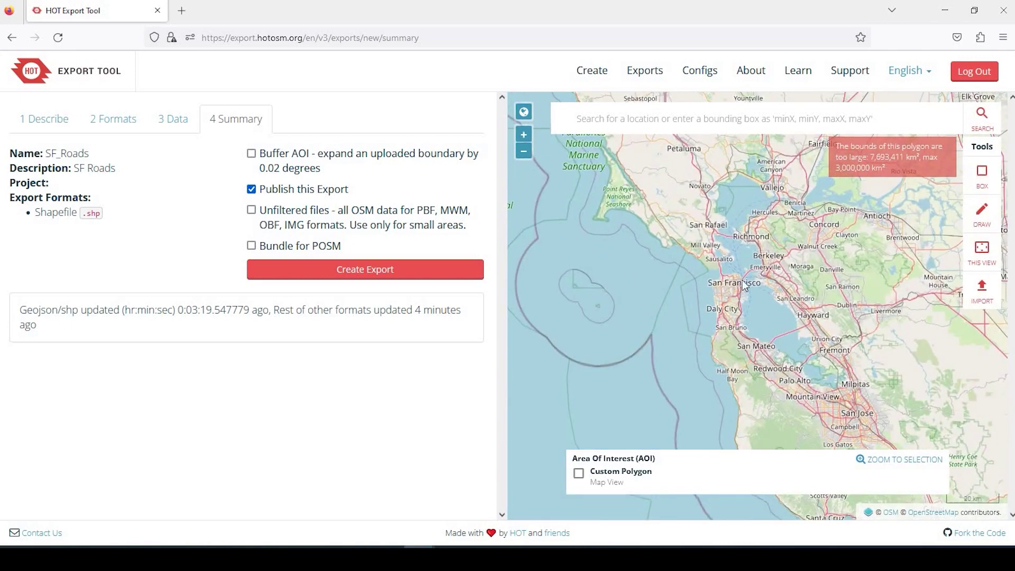
left_click_drag(754, 327, 753, 378)
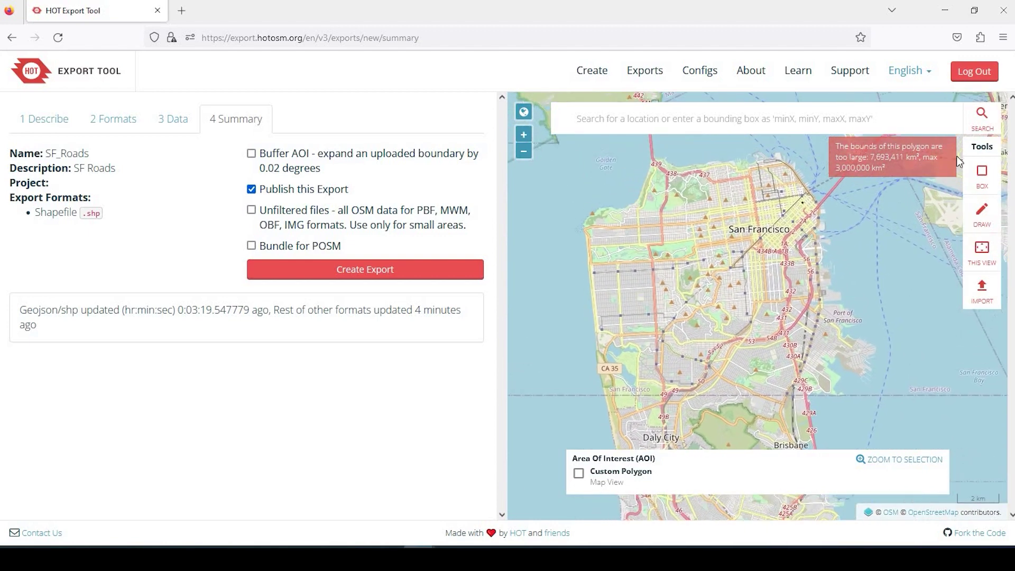
Set the export area to the San Francisco view and create the SF_Roads export.
left_click(982, 251)
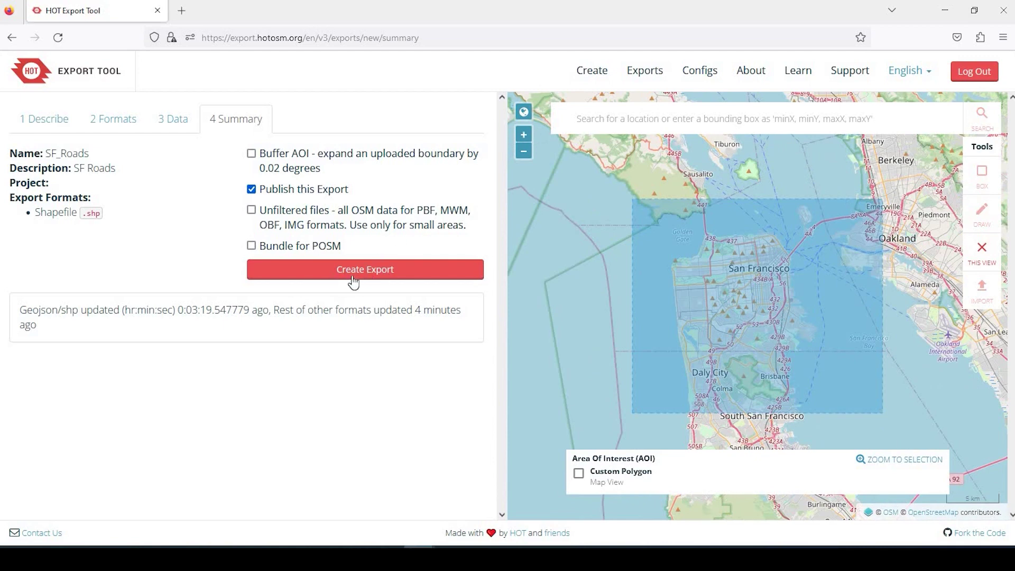
left_click(381, 270)
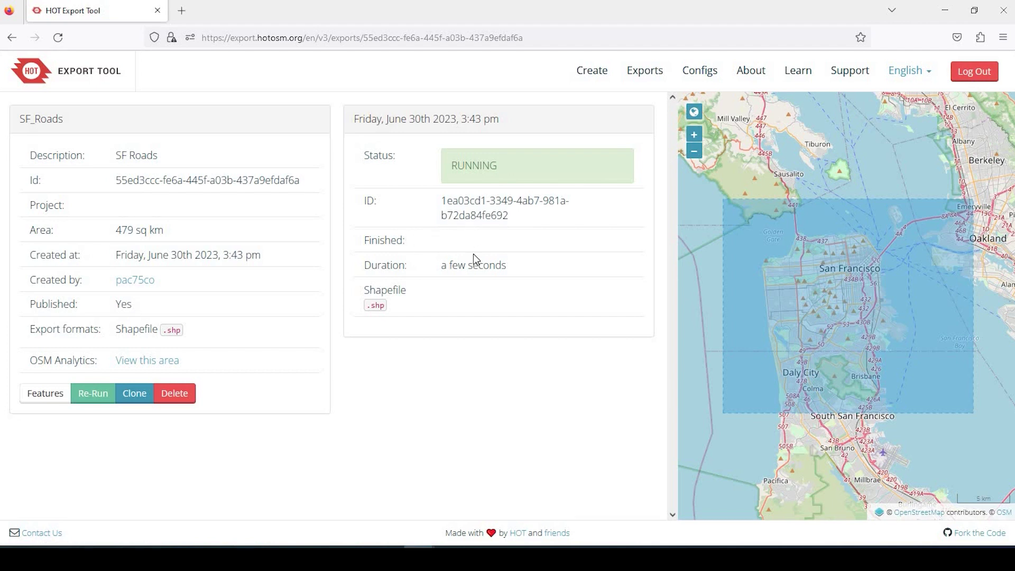
Reload until the SF_Roads Shapefile run shows COMPLETED, then download SF-Roads_shp.zip.
left_click(58, 46)
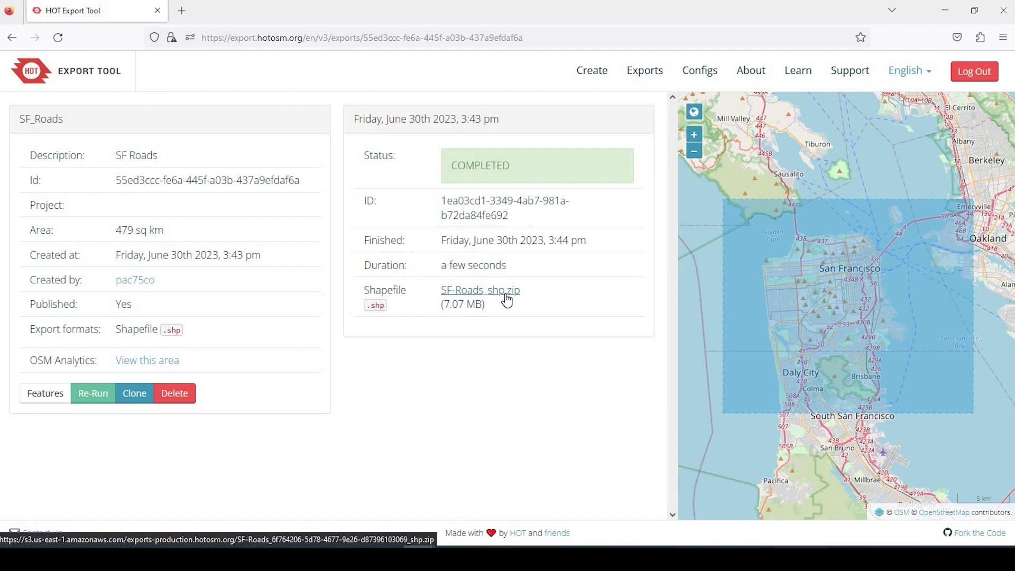
left_click(506, 299)
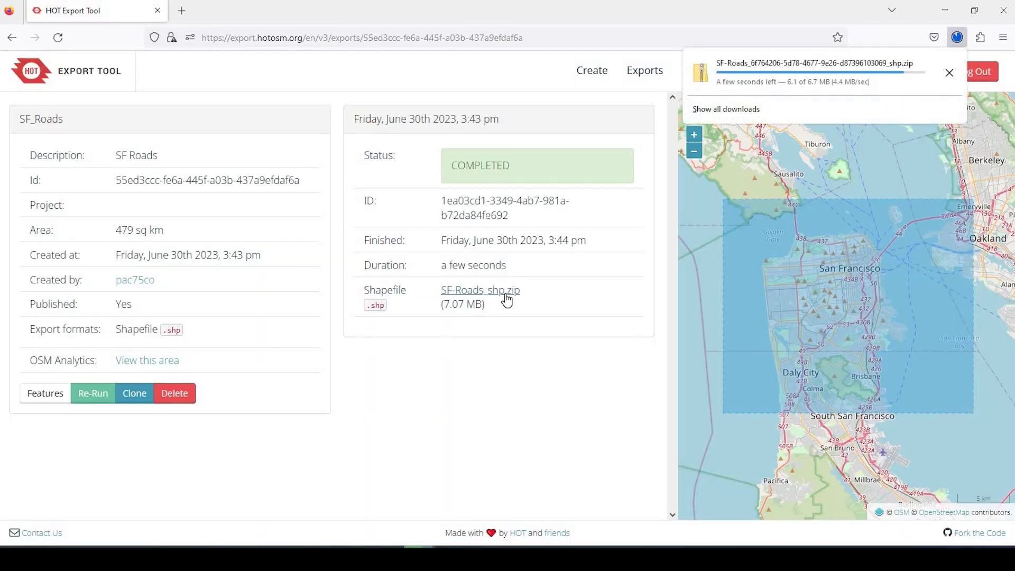
Use Extract All on the SF-Roads zip in Downloads to create its extracted shp folder.
left_click(499, 380)
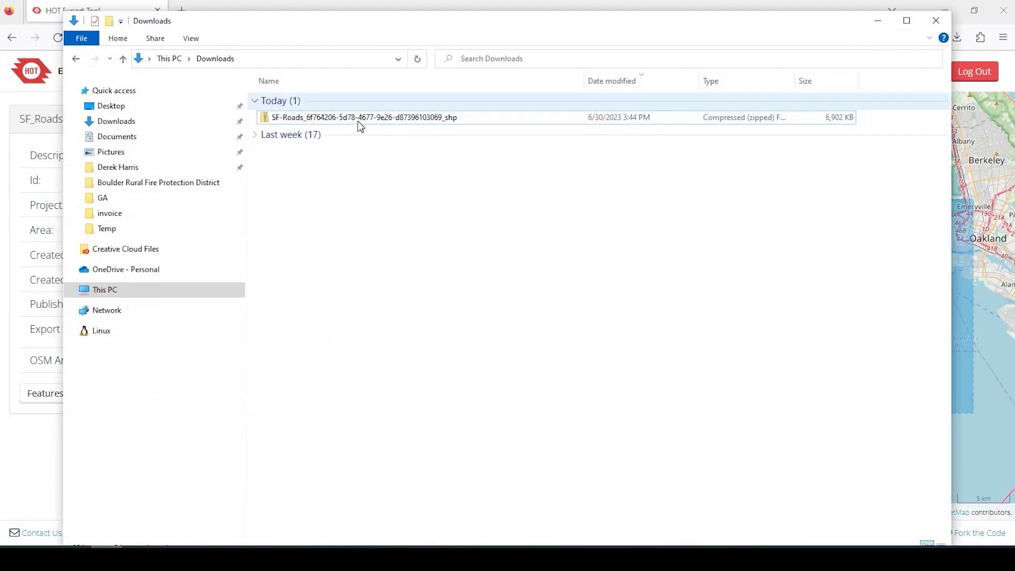
left_click(363, 119)
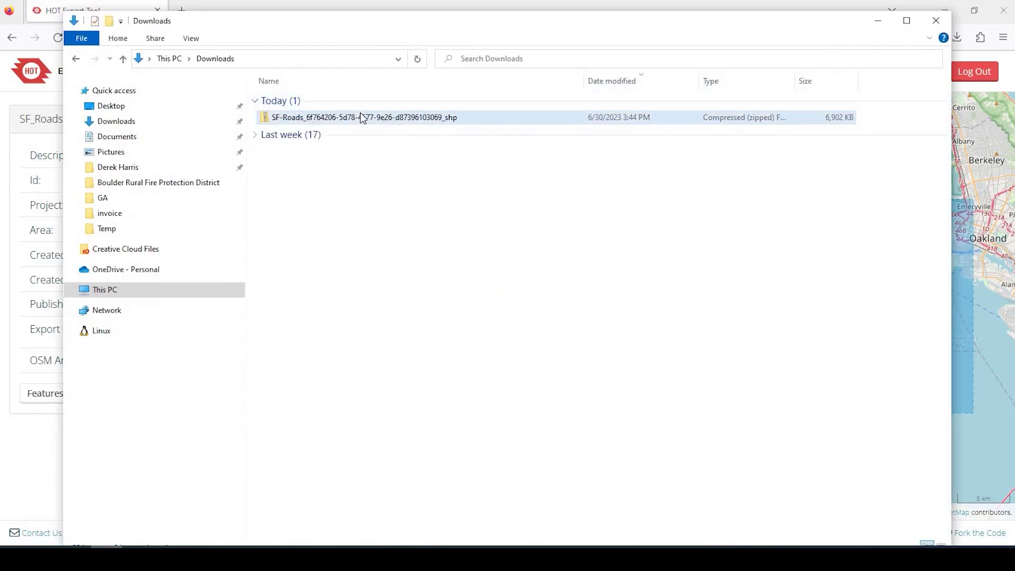
left_click(359, 116)
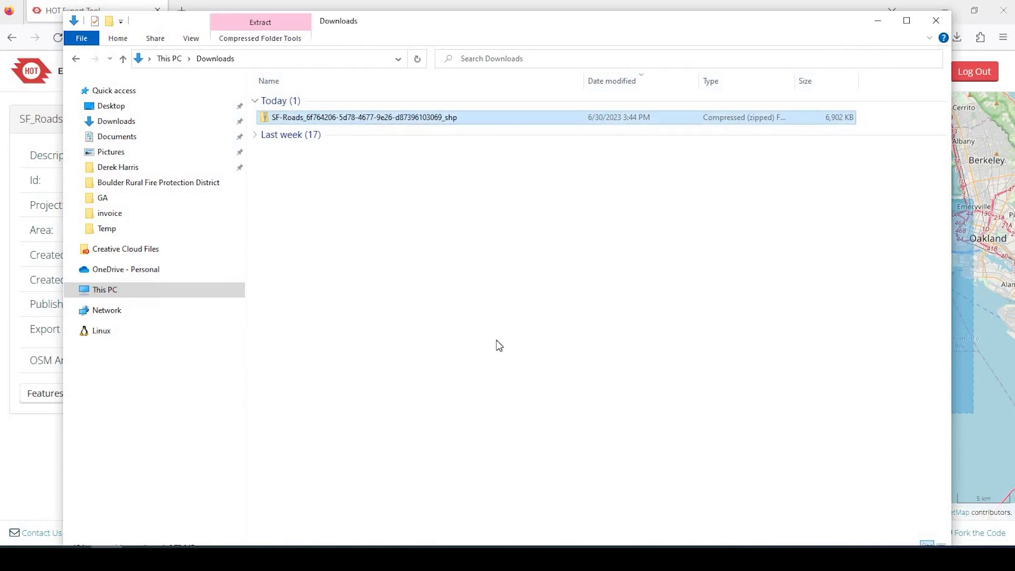
right_click(360, 115)
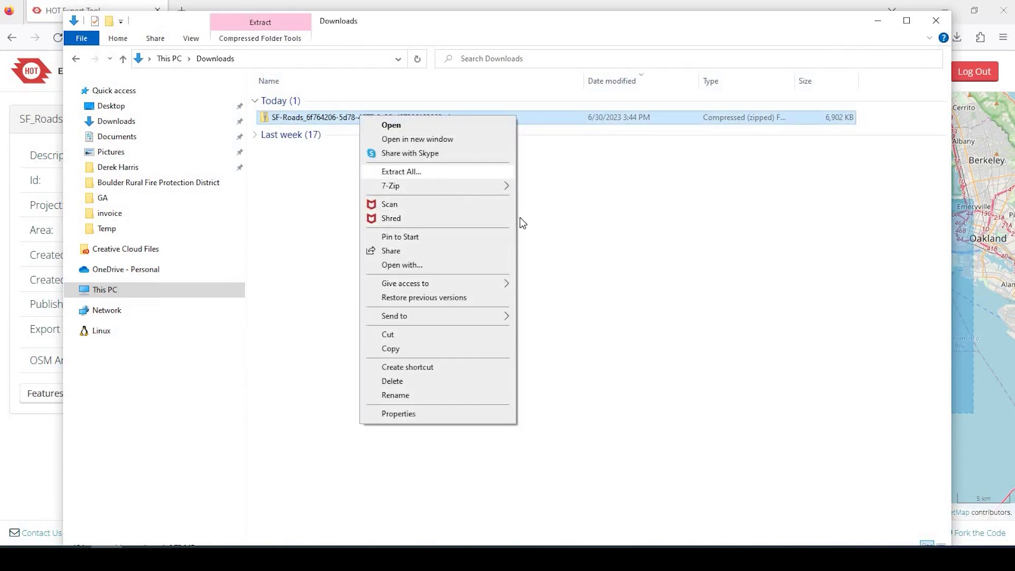
key("Return")
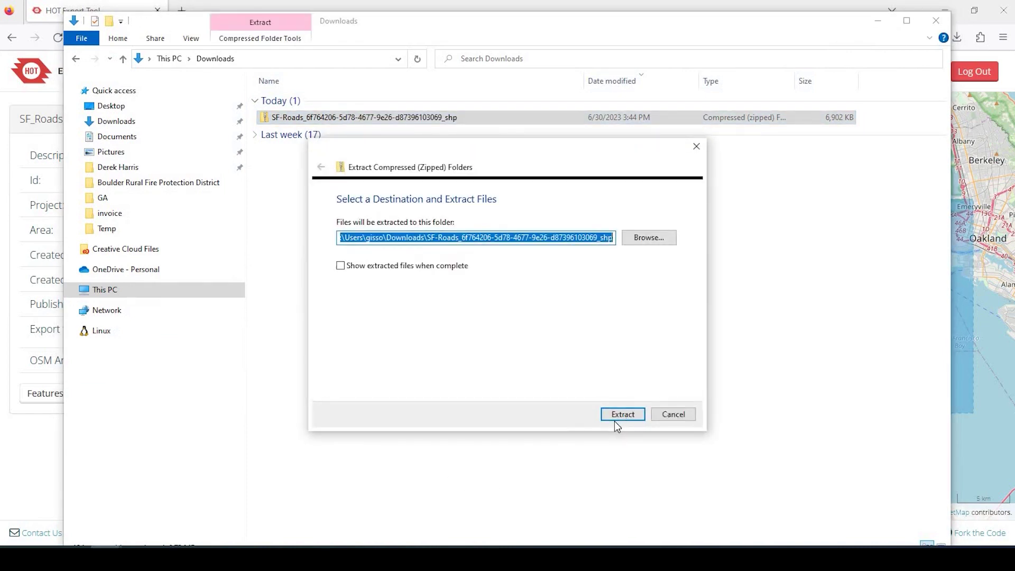
left_click(616, 419)
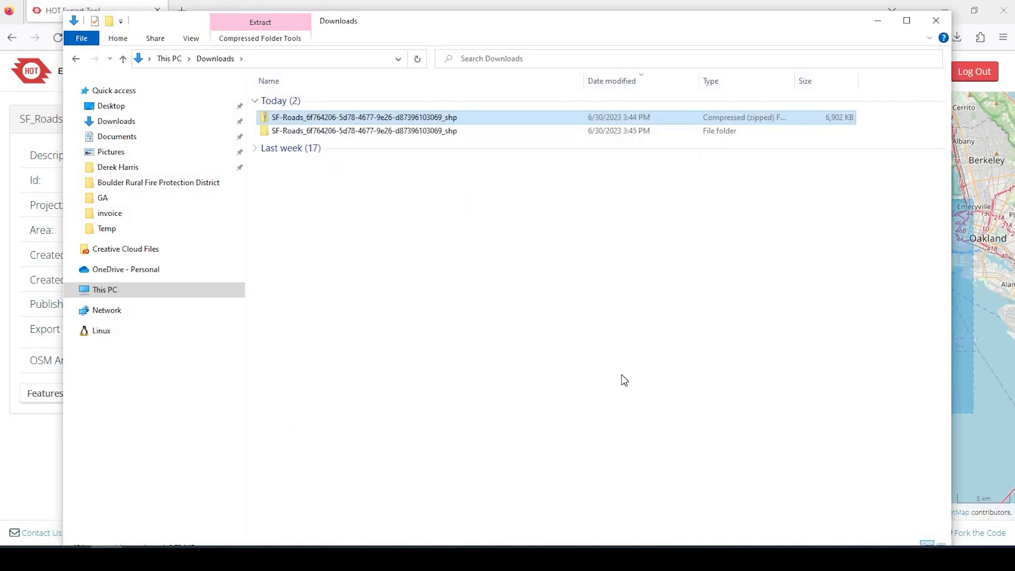
left_click(384, 460)
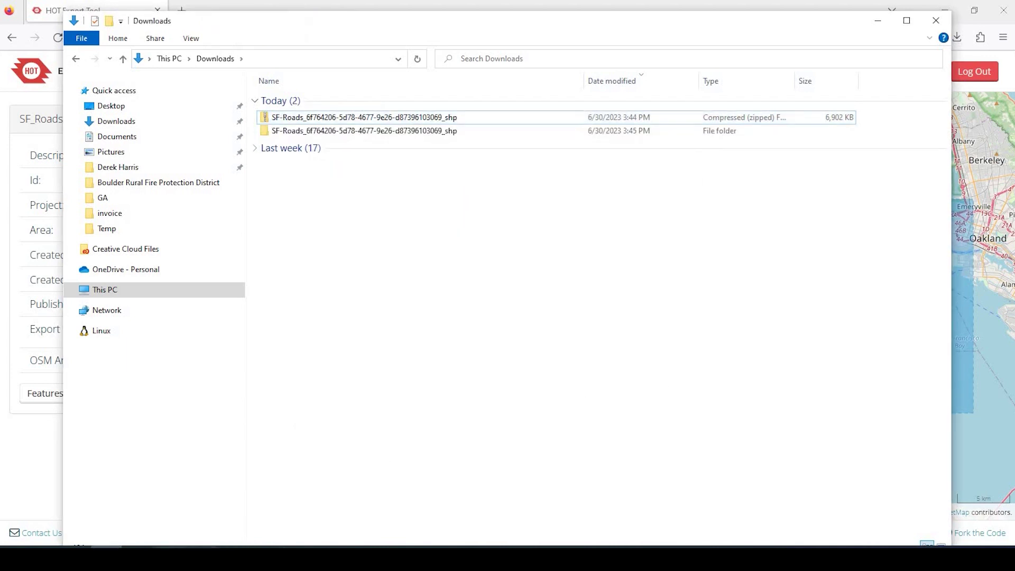
Launch ArcGIS Pro from the taskbar and begin an untitled project without a template.
right_click(161, 544)
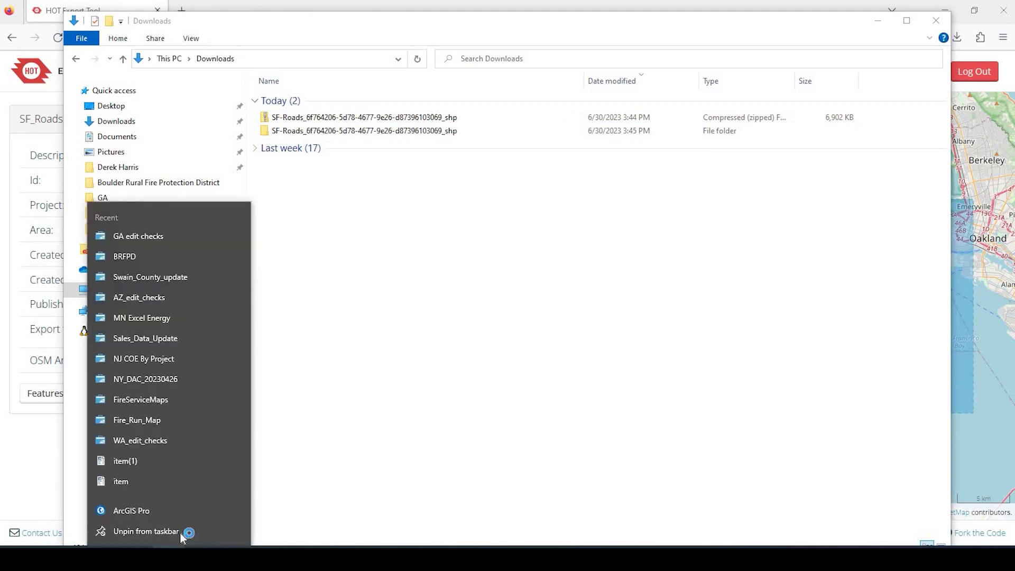
left_click(159, 509)
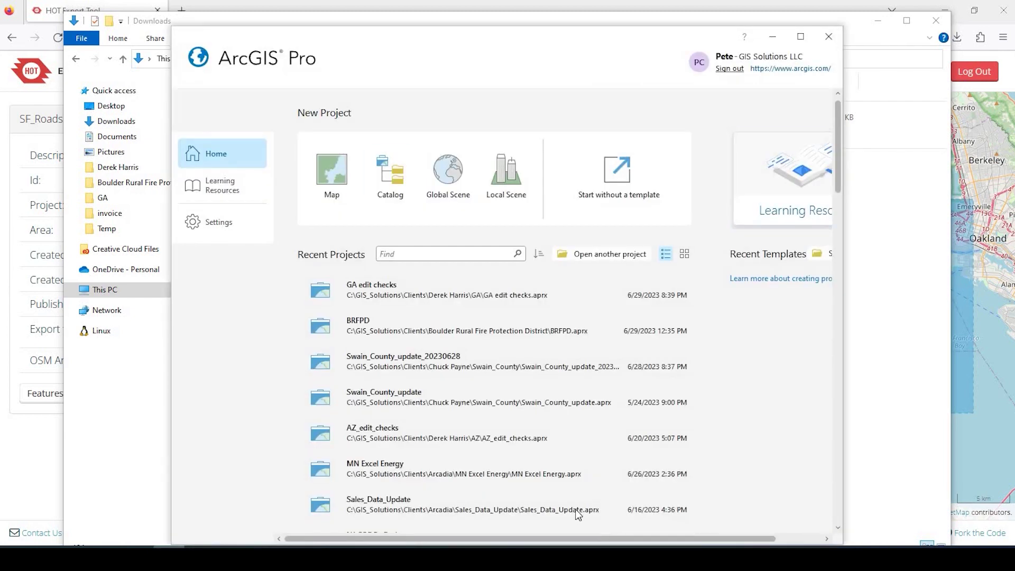
left_click(622, 197)
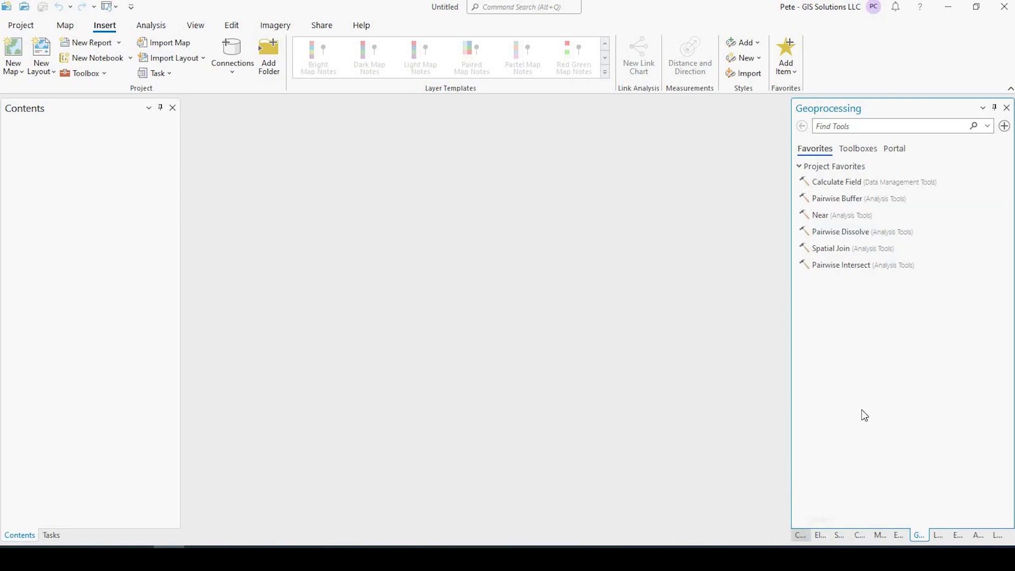
In the Catalog pane, add a folder connection to the extracted SF-Roads folder in Downloads.
left_click(800, 534)
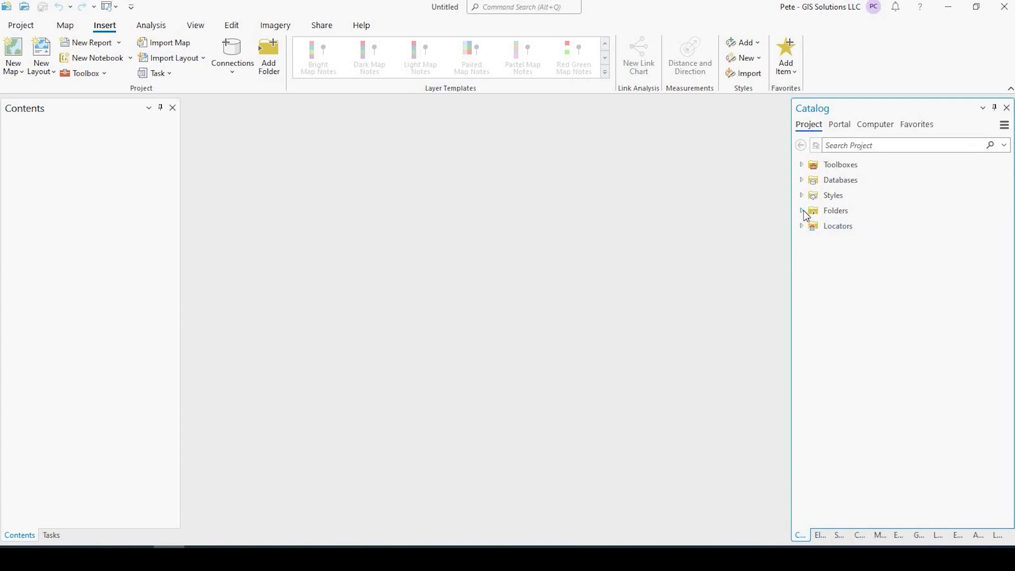
left_click(801, 210)
right_click(822, 215)
key("Return")
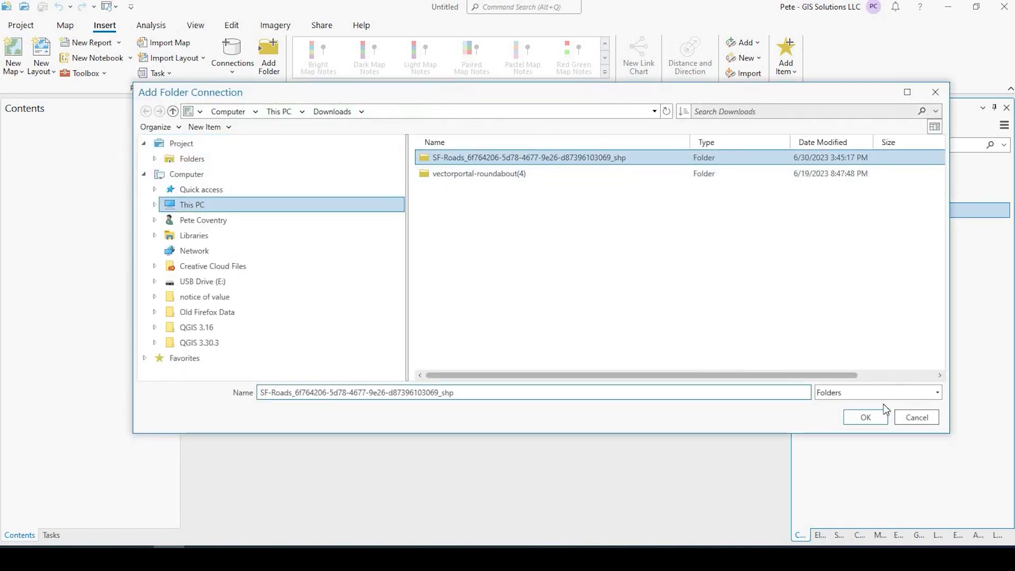
left_click(880, 417)
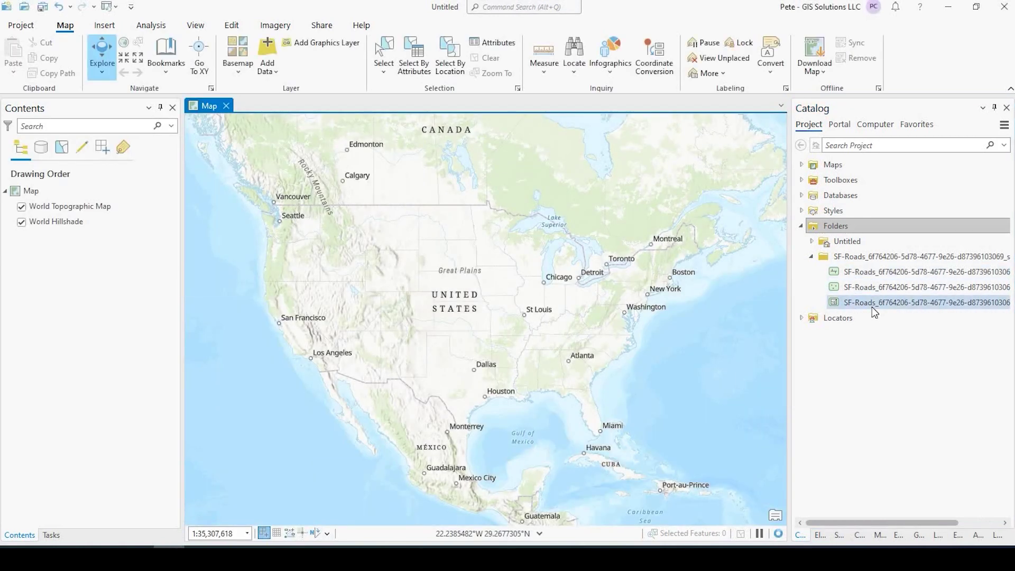
Add all three SF-Roads shapefiles to the map, hiding the point and polygon layers.
mouse_move(901, 300)
left_click(891, 272)
left_click(892, 302, "shift")
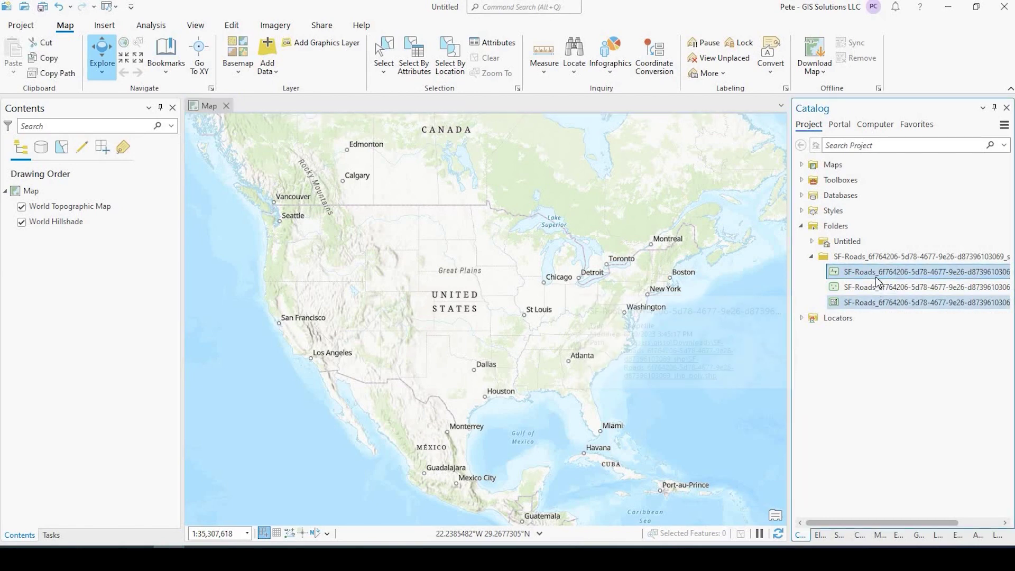
left_click_drag(872, 274, 525, 305)
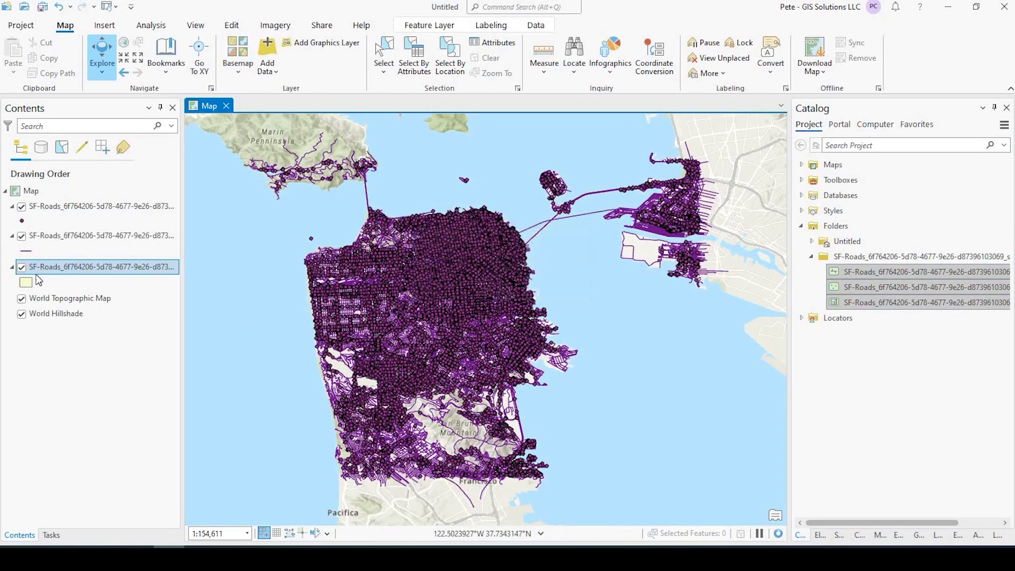
left_click(22, 207)
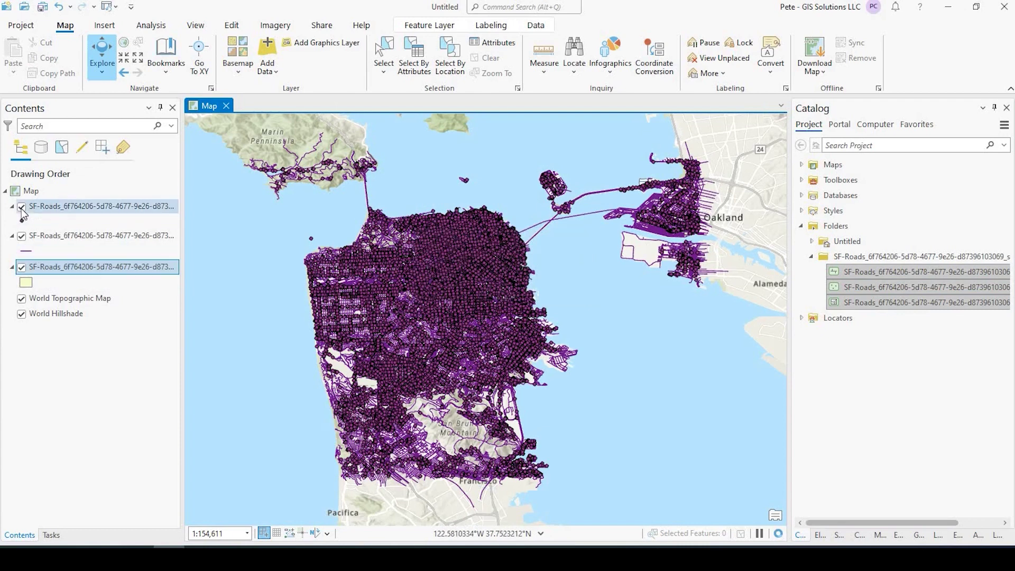
left_click(22, 268)
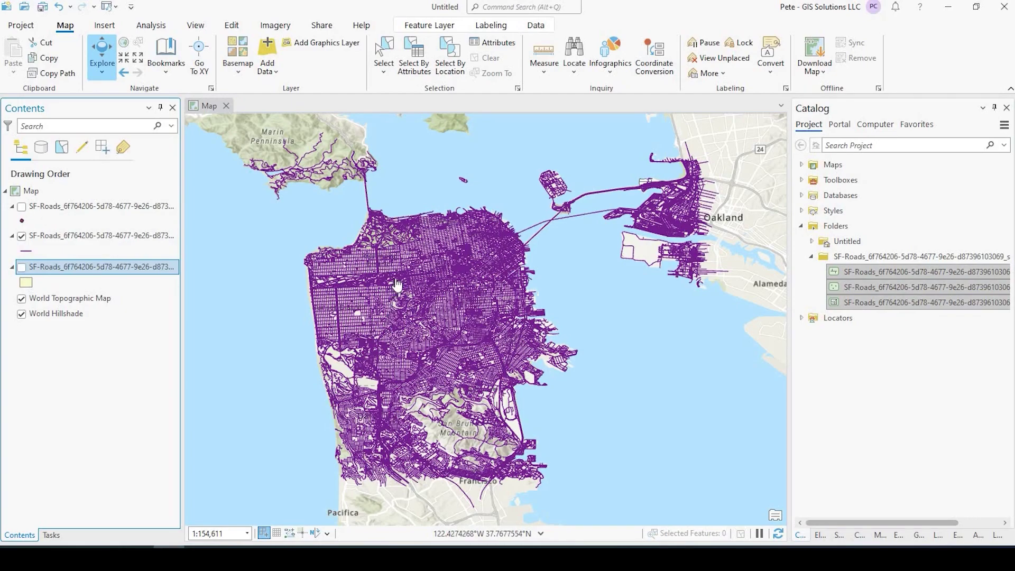
Zoom into the Presidio and inspect Quarry Road's attributes in its pop-up.
scroll(406, 270, "up", 4)
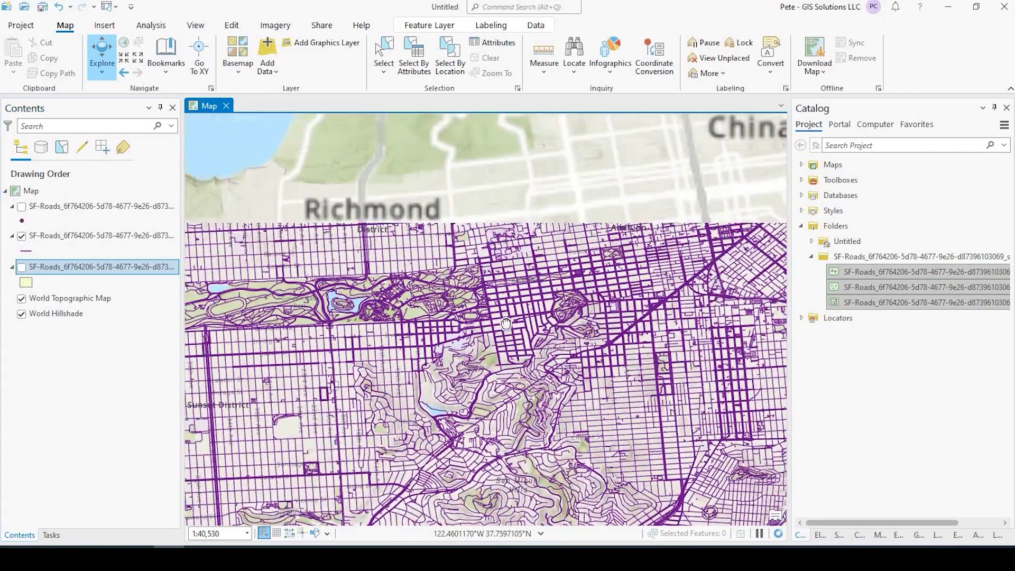
left_click_drag(506, 323, 474, 387)
left_click_drag(423, 213, 378, 285)
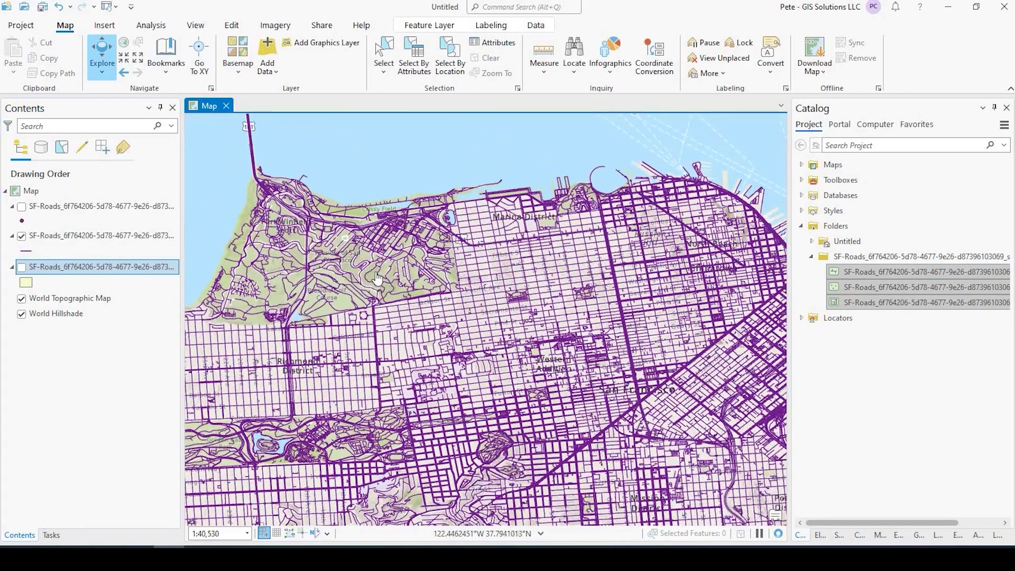
scroll(378, 277, "up", 3)
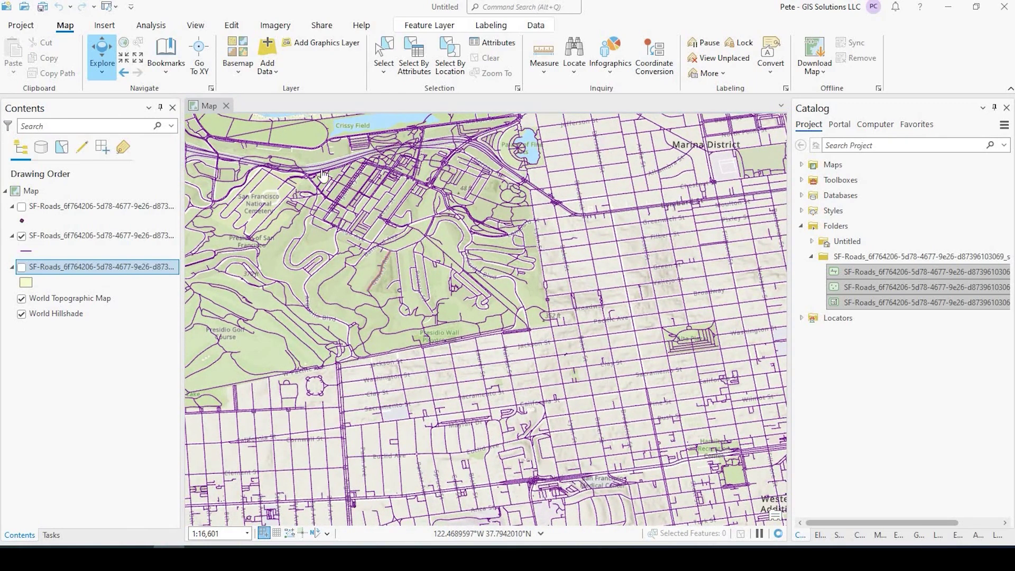
left_click(379, 270)
left_click_drag(264, 106, 618, 345)
scroll(538, 360, "down", 4)
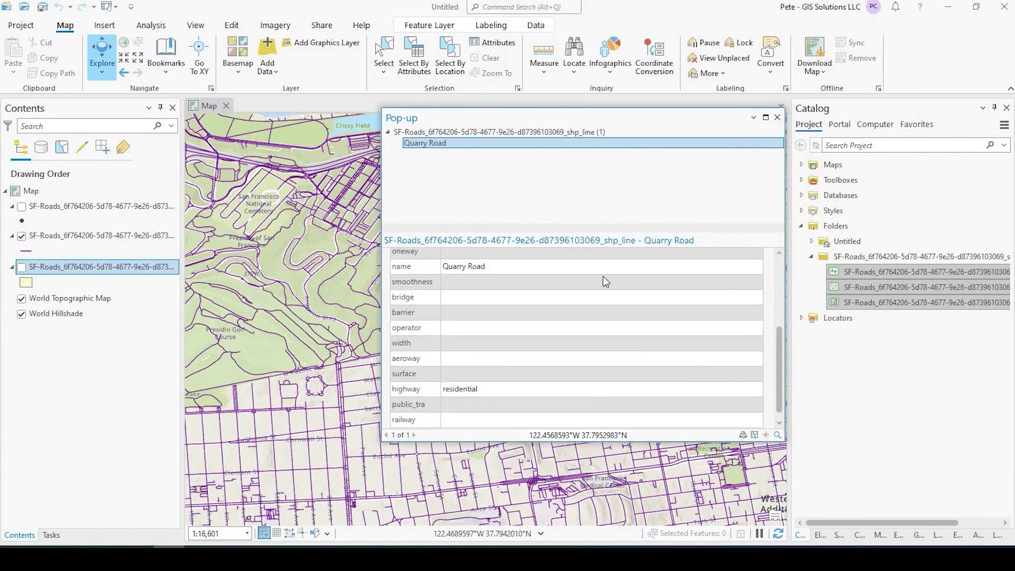
scroll(576, 384, "up", 1)
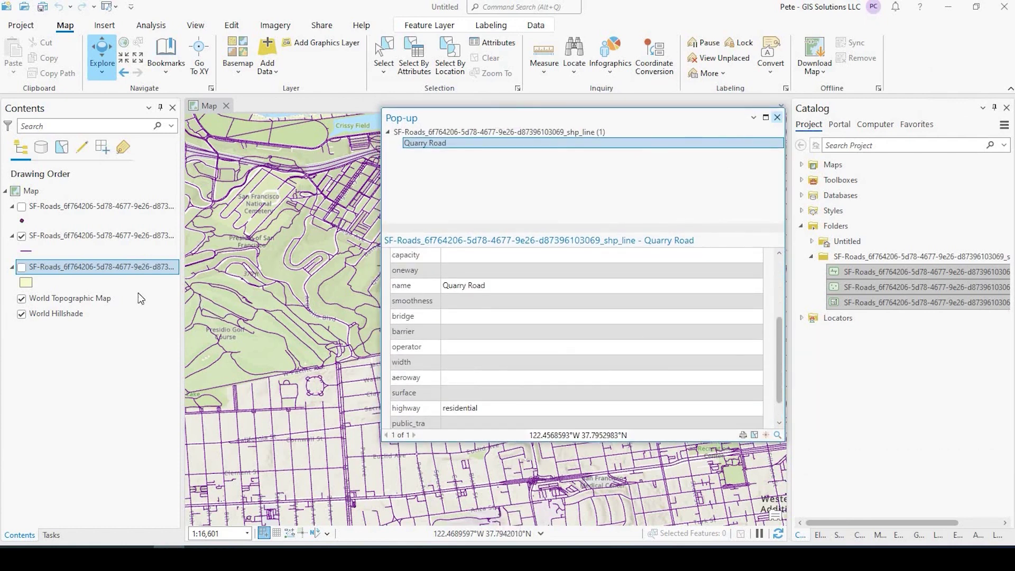
Close the pop-up and open the SF-Roads line layer's attribute table.
left_click(67, 236)
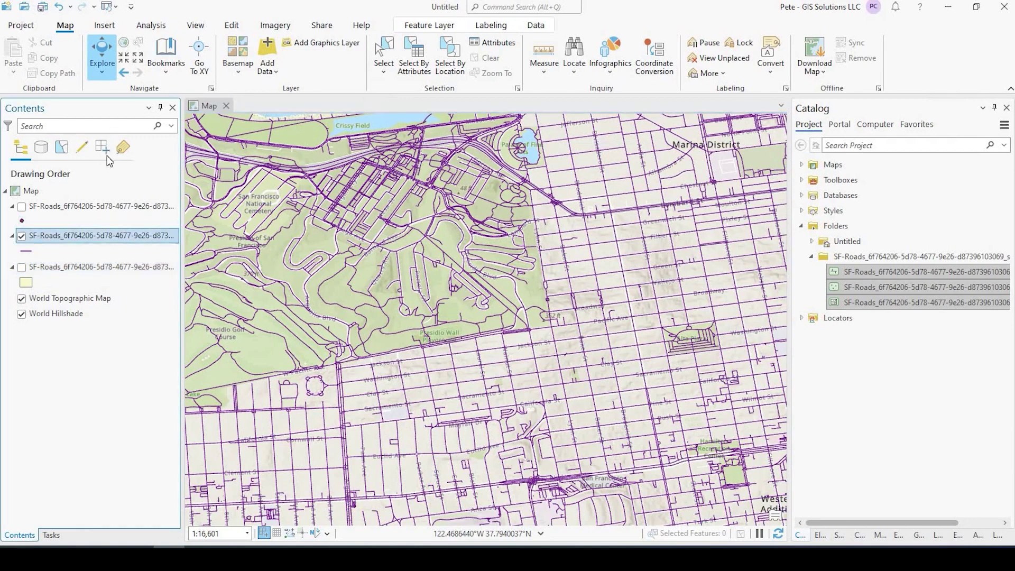
right_click(107, 155)
left_click(106, 153)
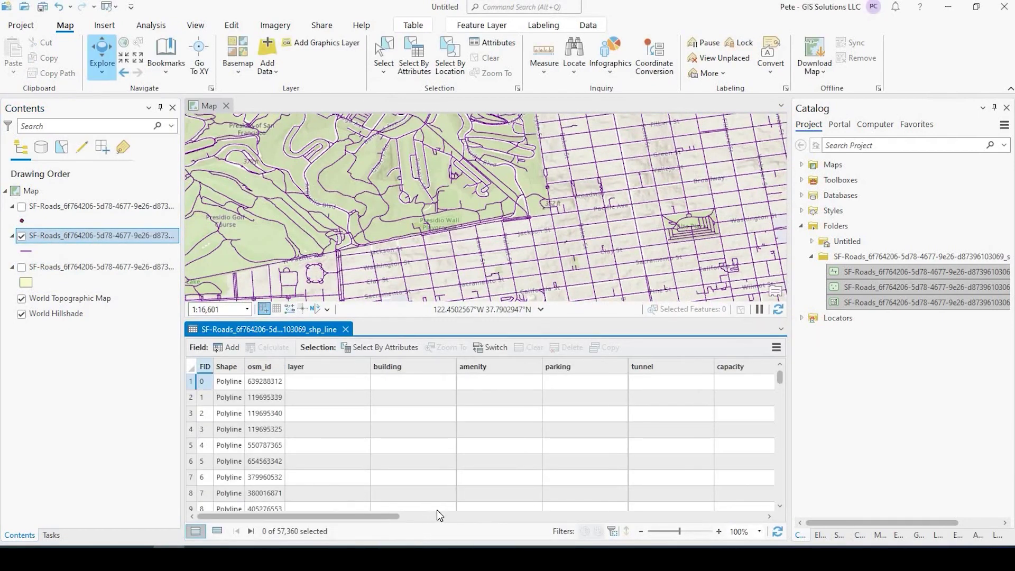
left_click(436, 516)
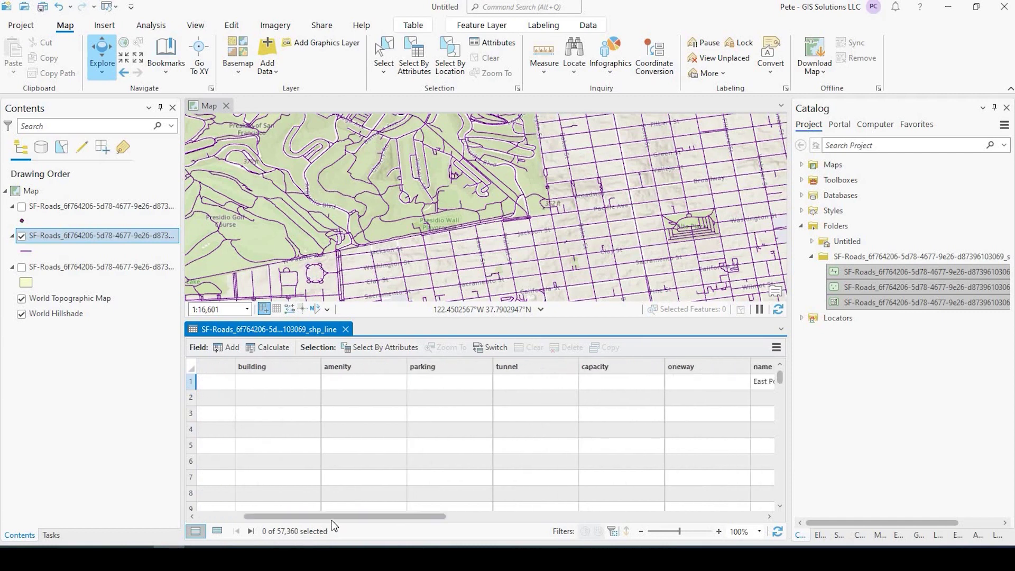
left_click_drag(424, 518, 707, 521)
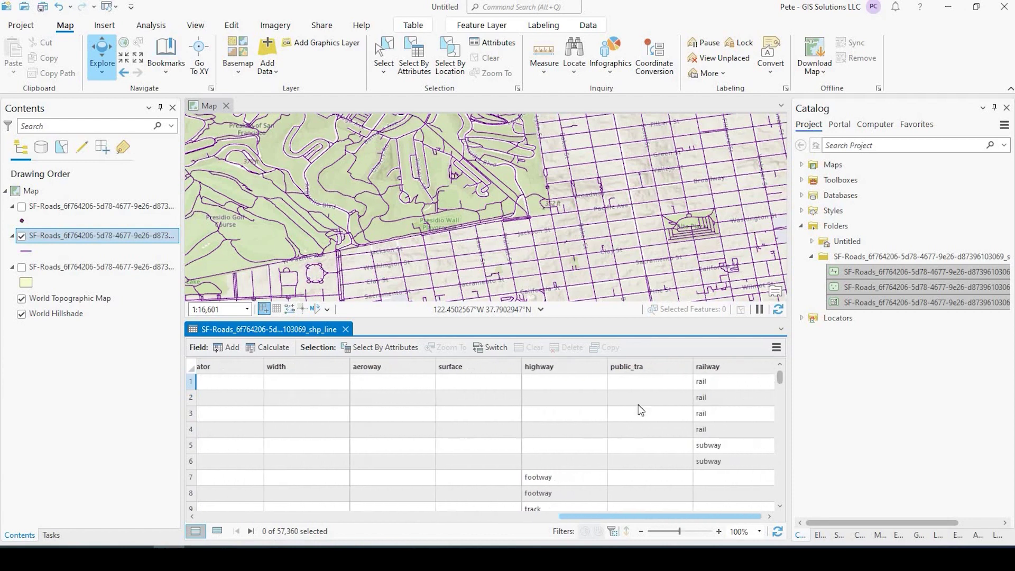
Sort the table by highway descending, scroll to the footway rows, and start Select By Attributes.
left_click(575, 370)
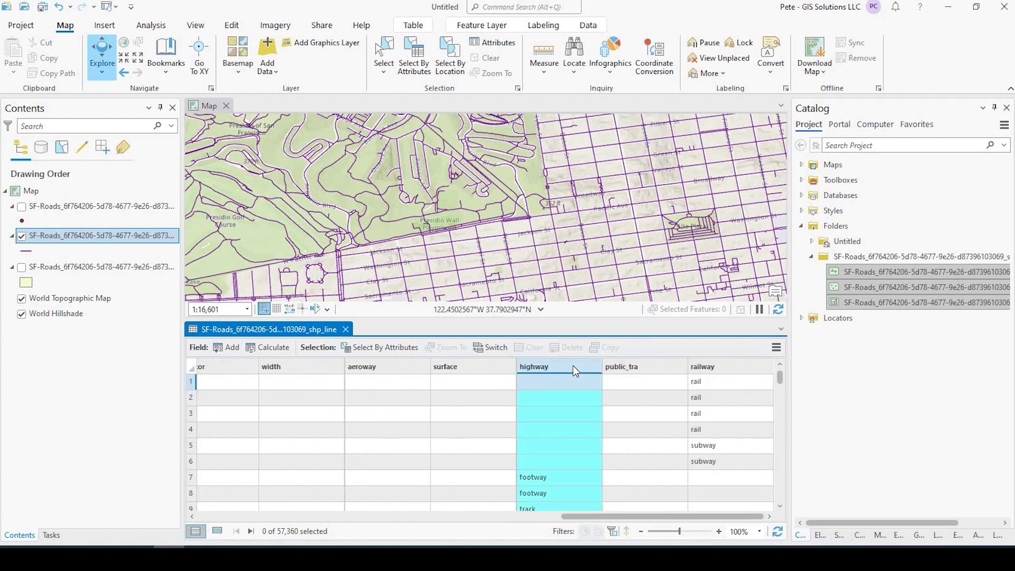
right_click(570, 365)
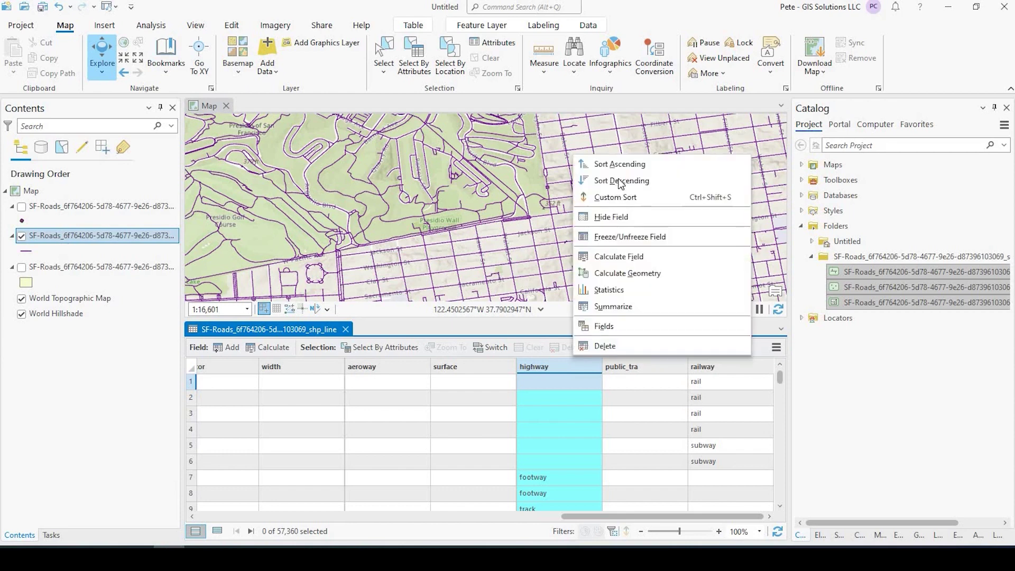
left_click(584, 180)
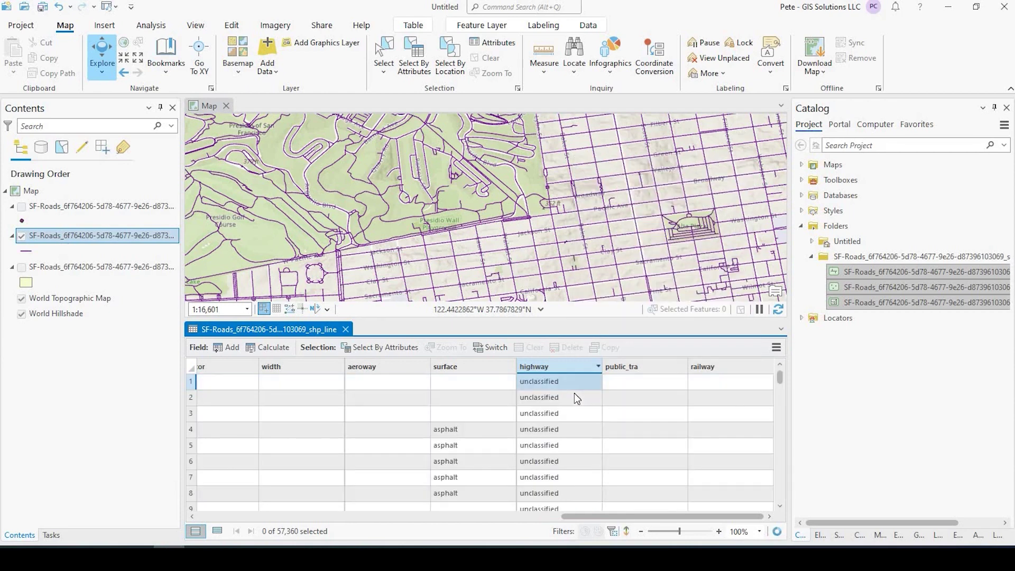
scroll(574, 392, "down", 15)
scroll(777, 385, "down", 1)
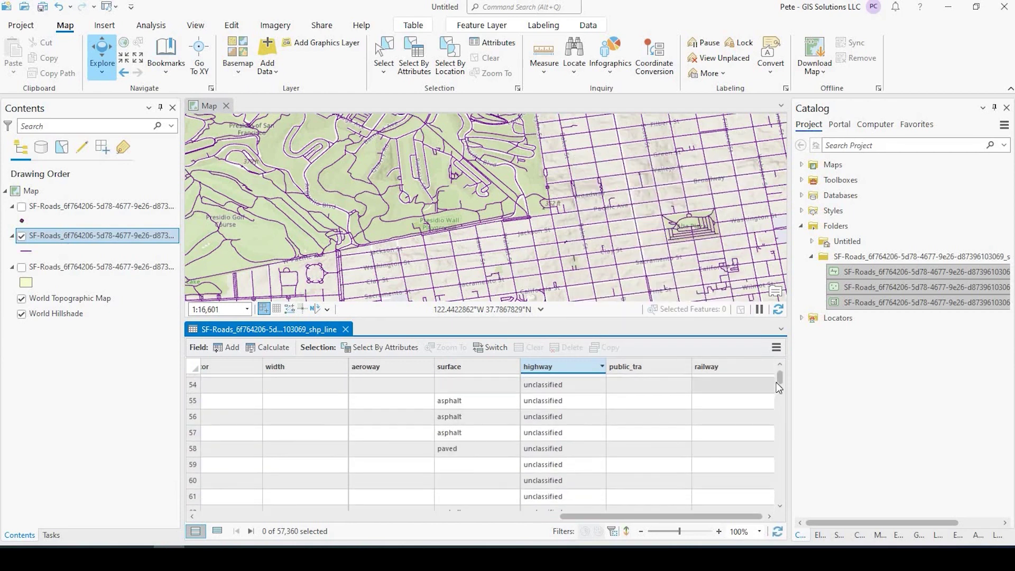
left_click_drag(778, 383, 787, 434)
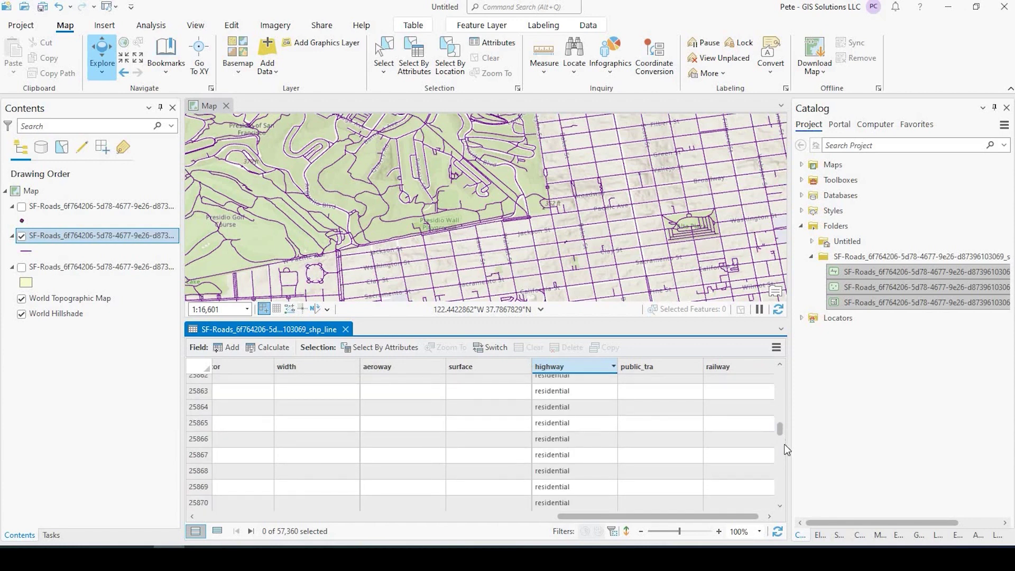
left_click_drag(781, 443, 590, 458)
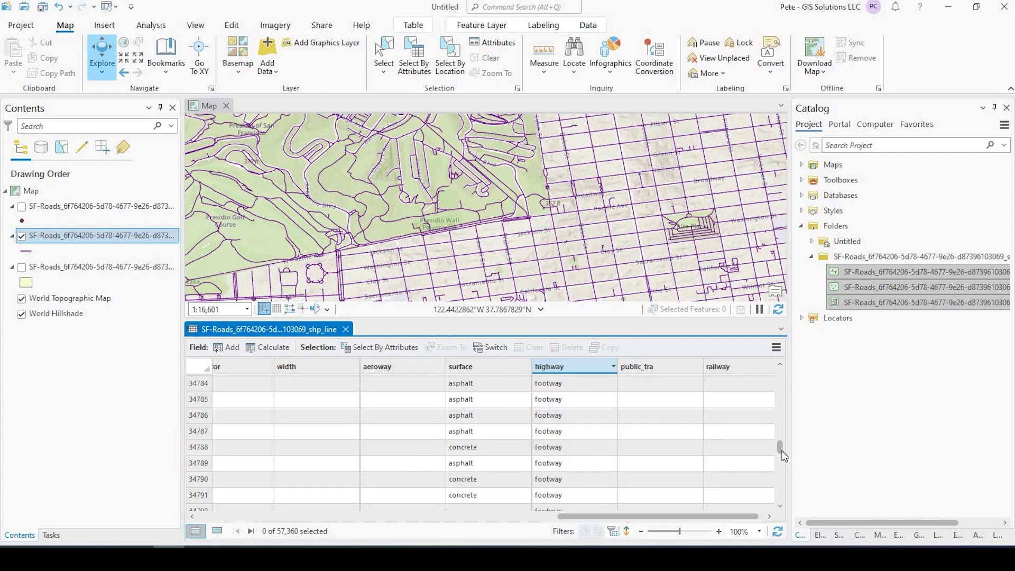
left_click(785, 466)
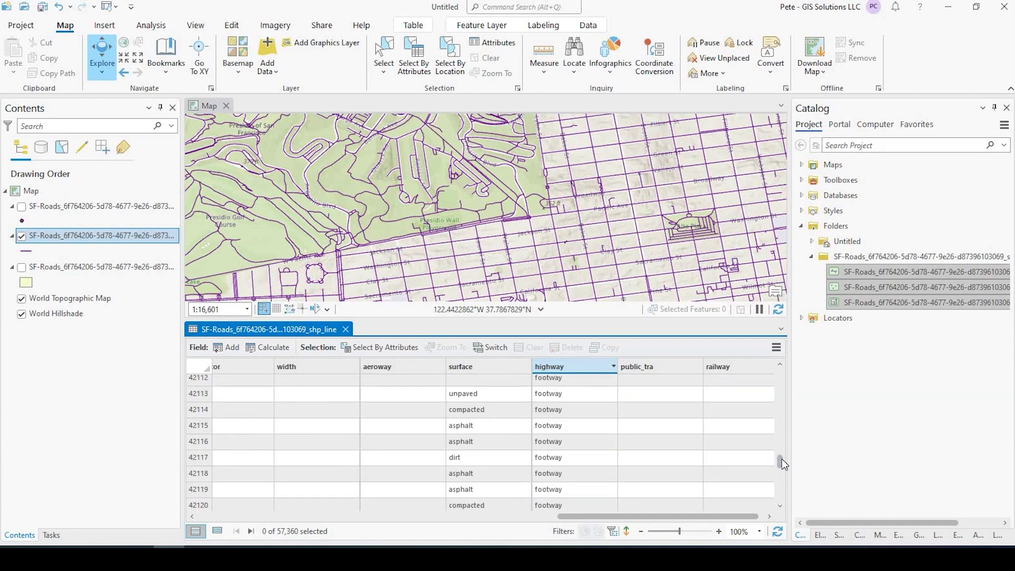
left_click(779, 477)
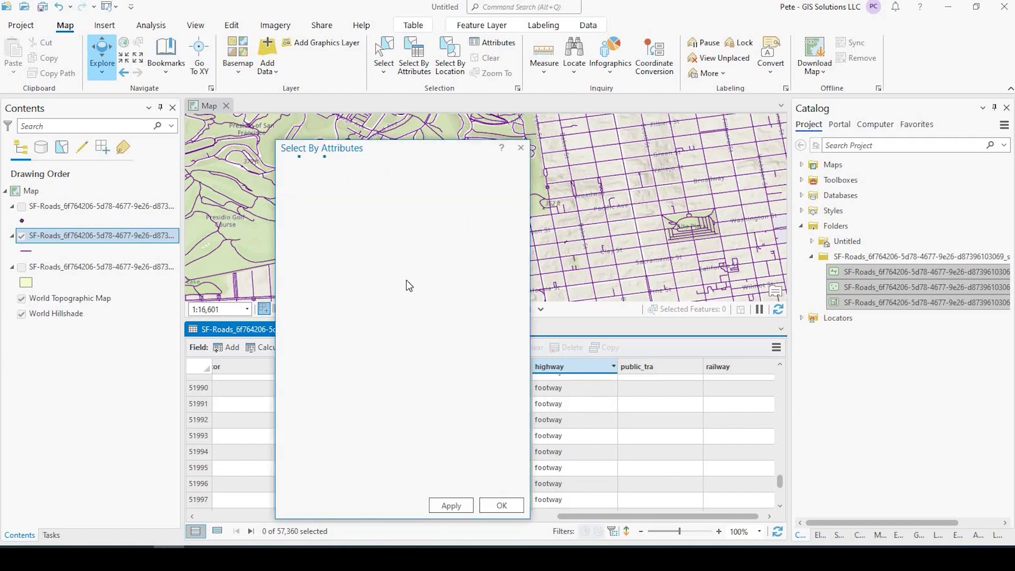
Build and apply the query highway is equal to footway, selecting 20,476 of 57,360 records.
left_click(387, 280)
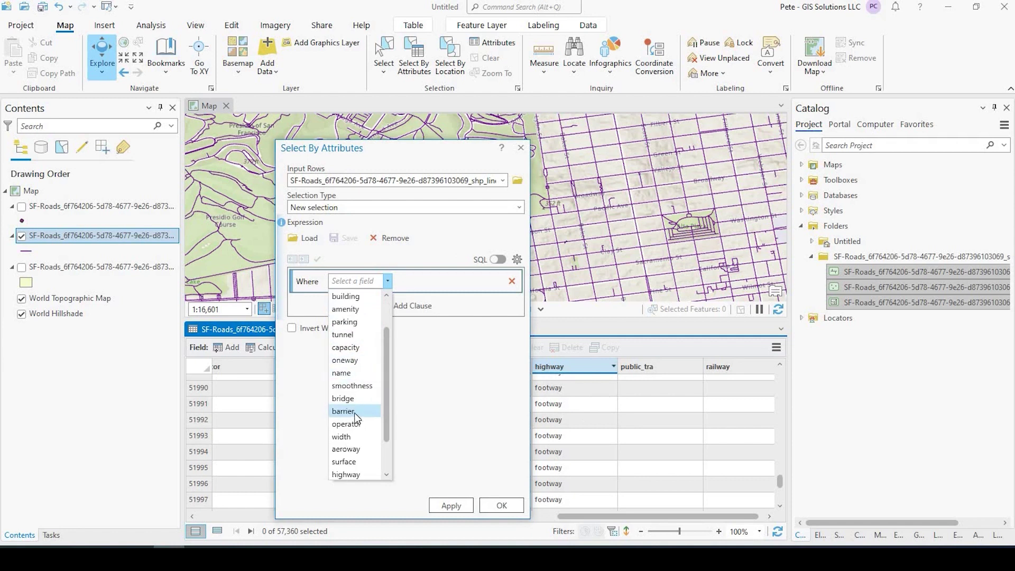
scroll(353, 420, "down", 1)
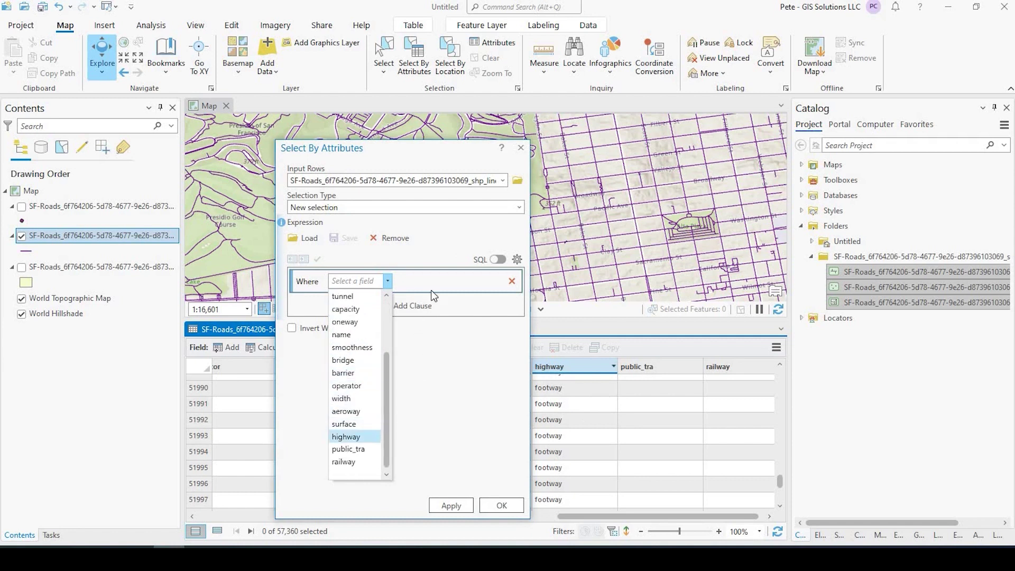
left_click(346, 437)
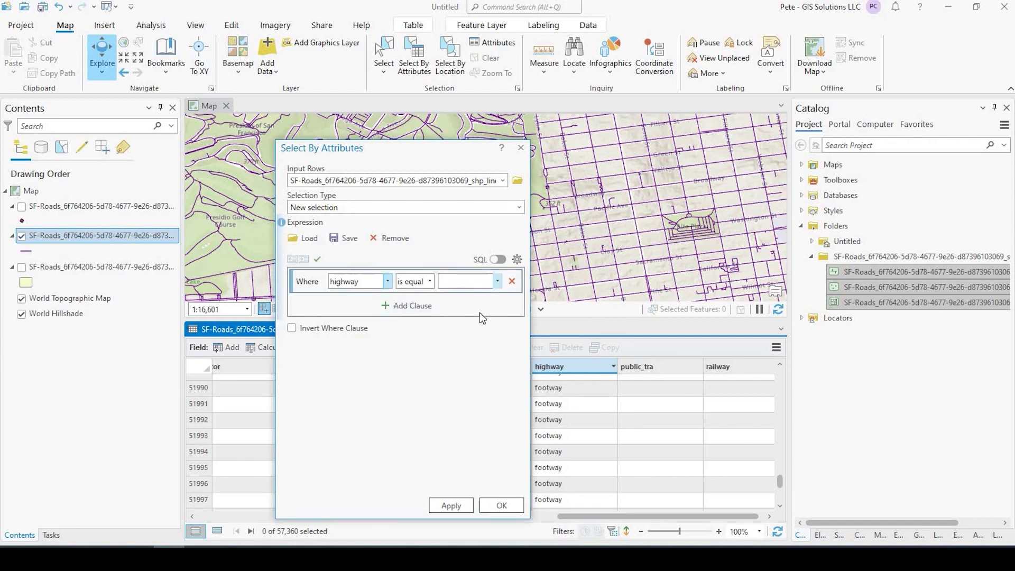
left_click(498, 281)
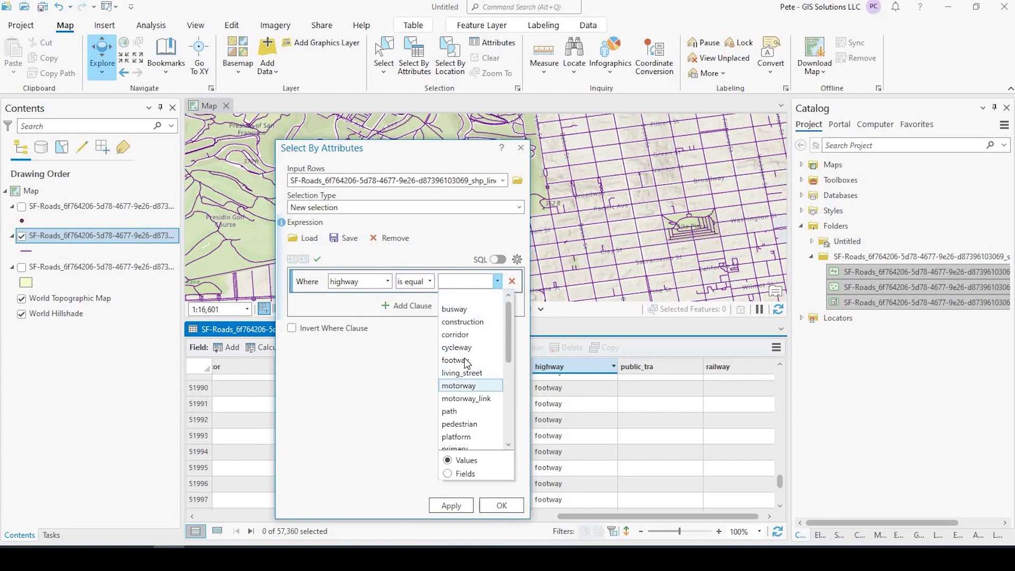
key("Return")
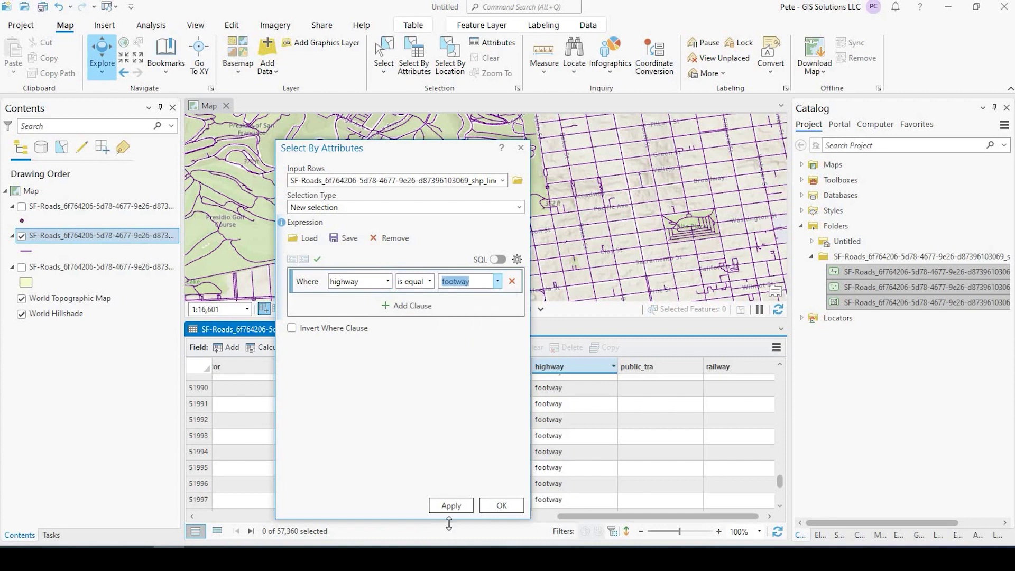
left_click(451, 506)
left_click(501, 505)
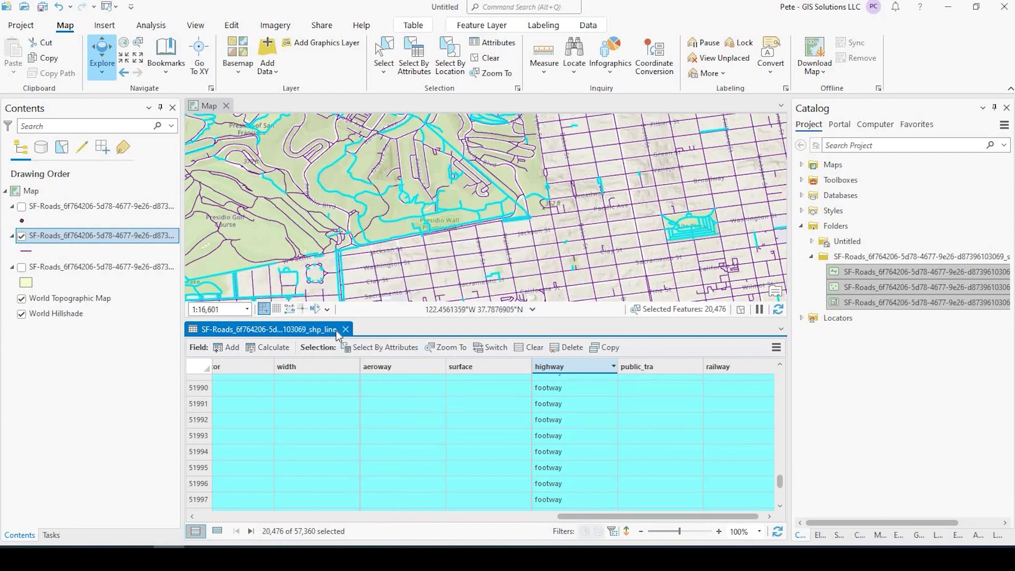
Close the attribute table, switch off the SF-Roads line layer, and pan to the Marina District.
left_click(345, 329)
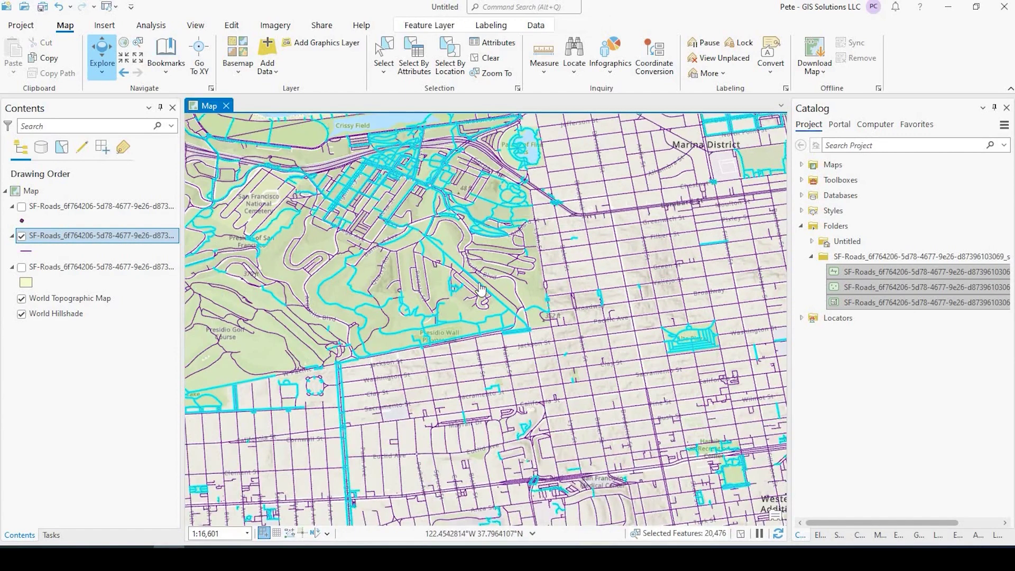
scroll(380, 285, "down", 3)
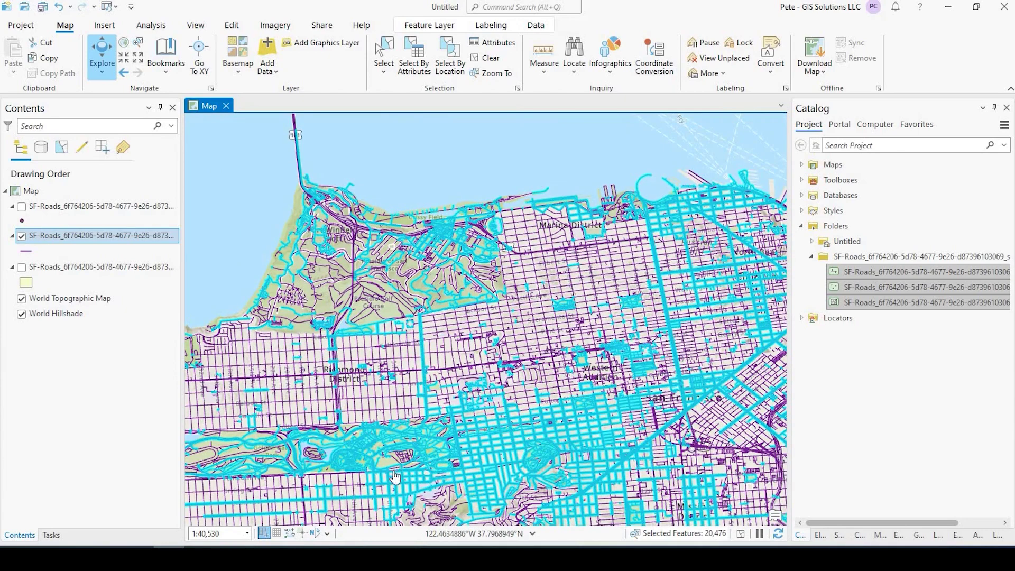
scroll(543, 419, "up", 2)
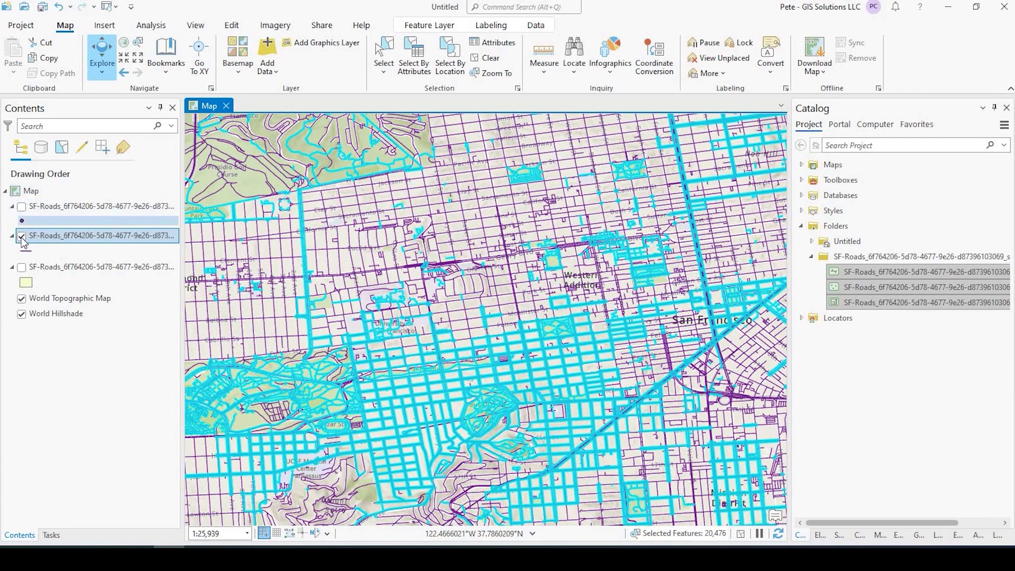
key("space")
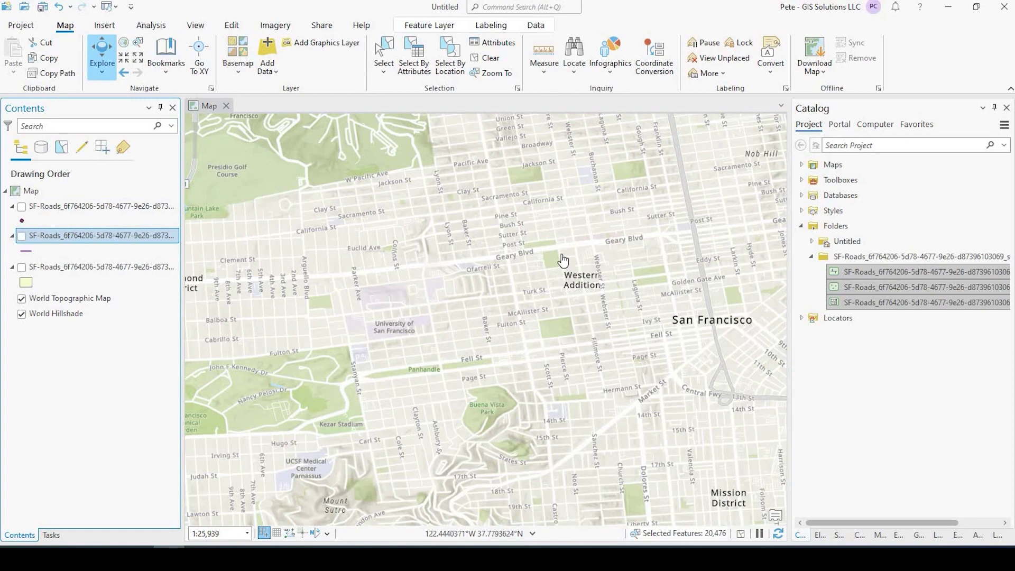
left_click_drag(559, 260, 532, 401)
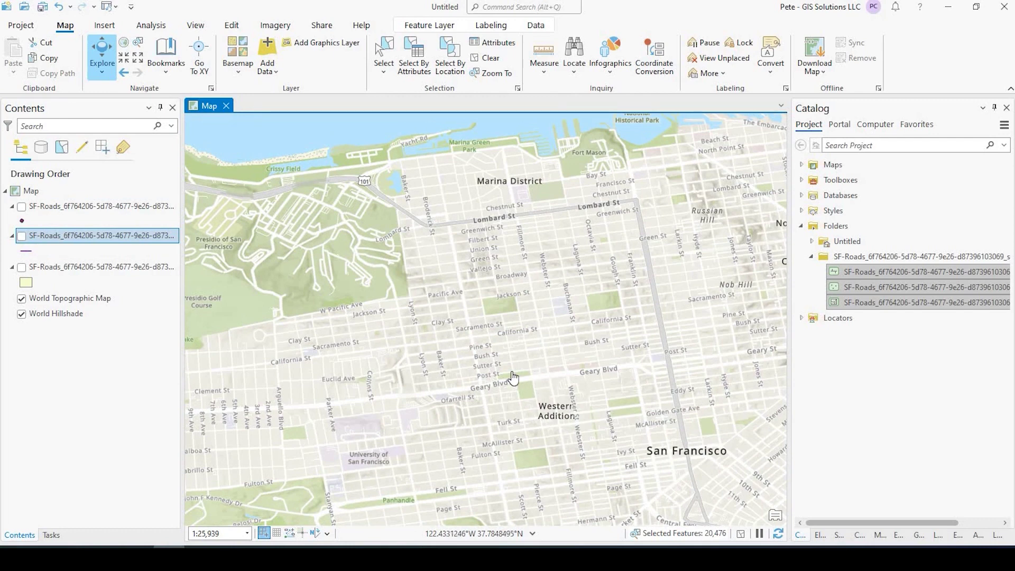
scroll(512, 377, "down", 2)
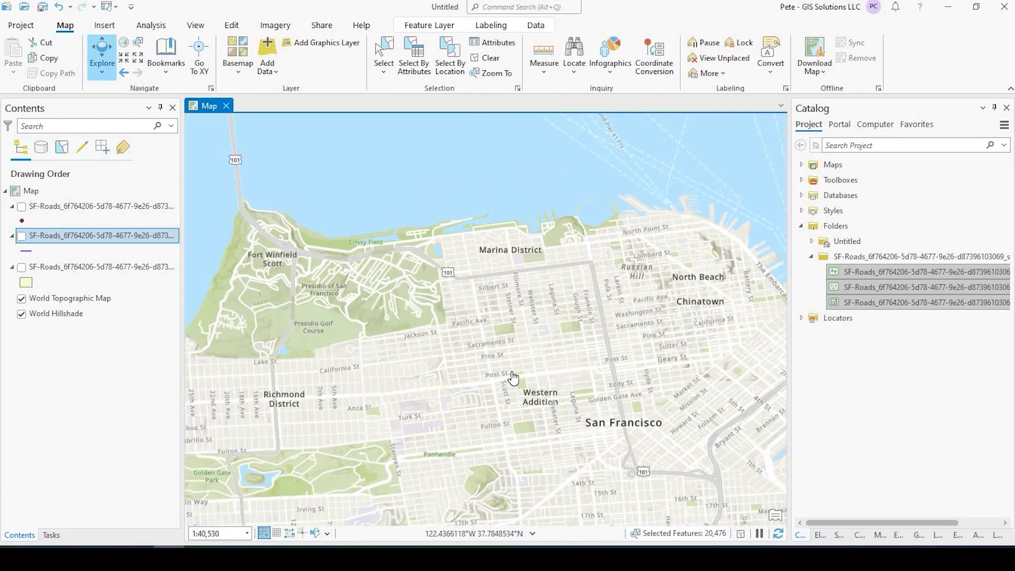